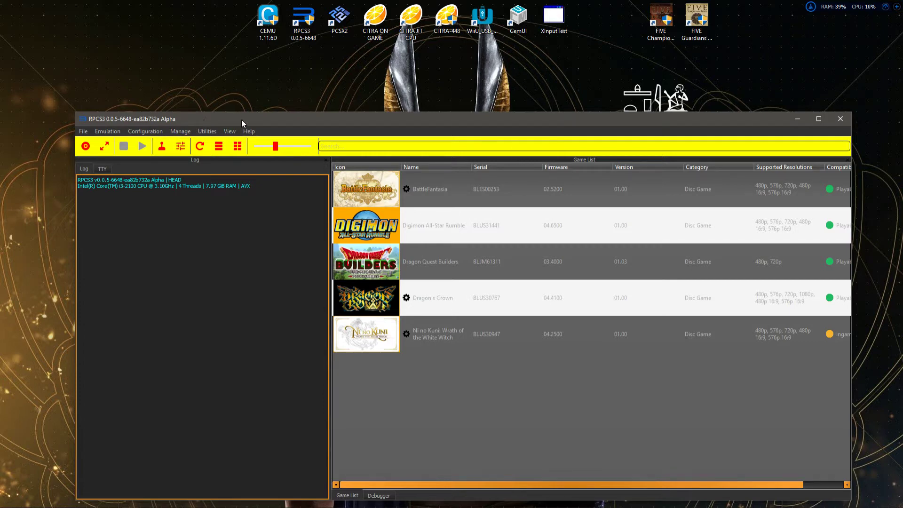
- Open the CPU configuration and read the descriptions of the PPU decoder, SPU decoder and preferred SPU threads options
drag(242, 120, 234, 119)
click(146, 131)
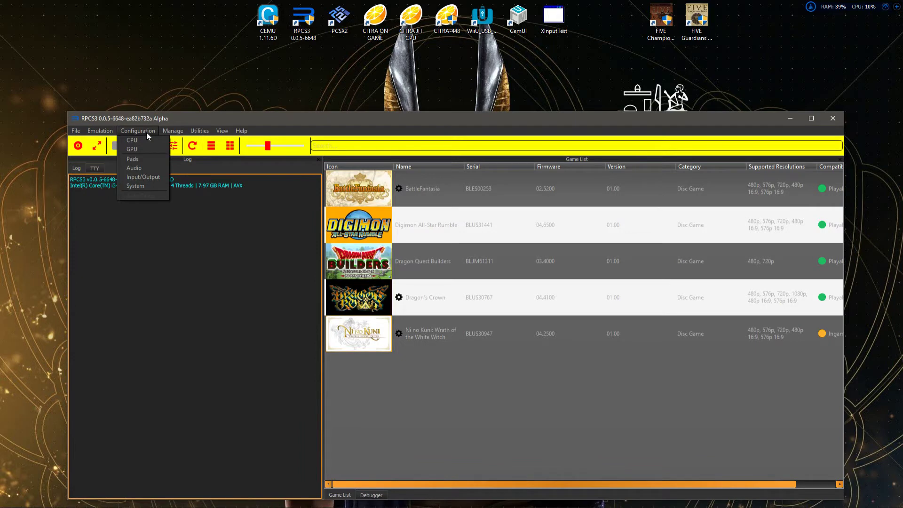
click(139, 140)
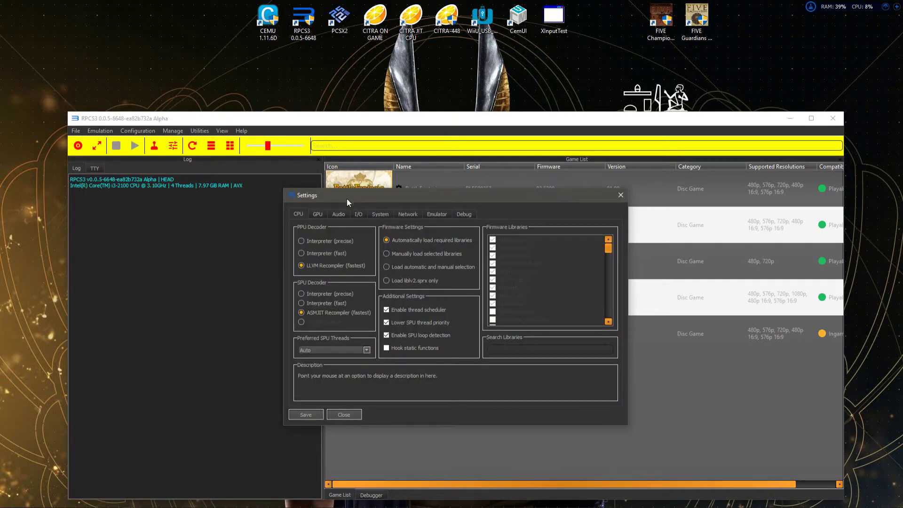
drag(336, 195, 301, 202)
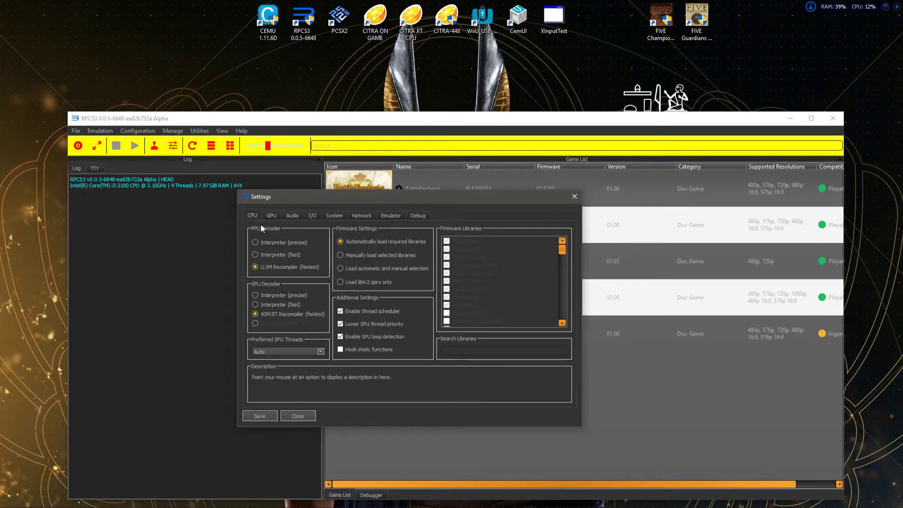
mouse_move(267, 268)
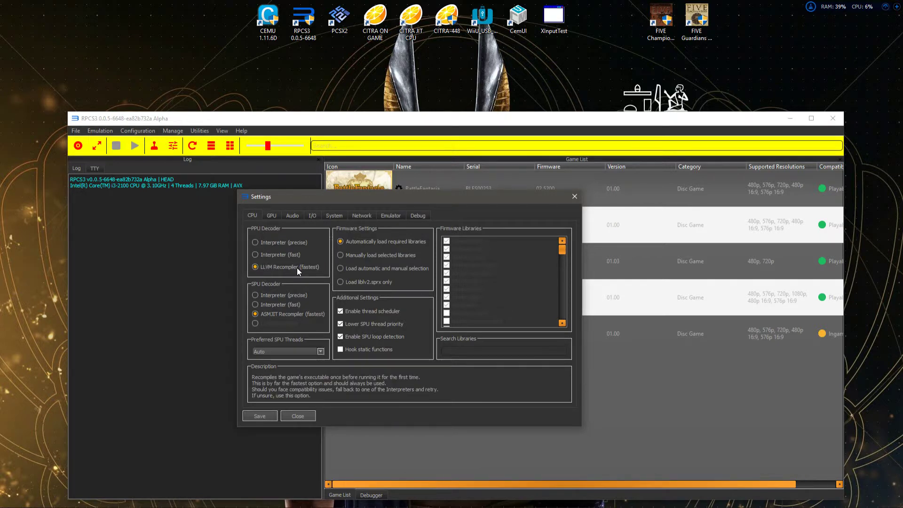
mouse_move(263, 317)
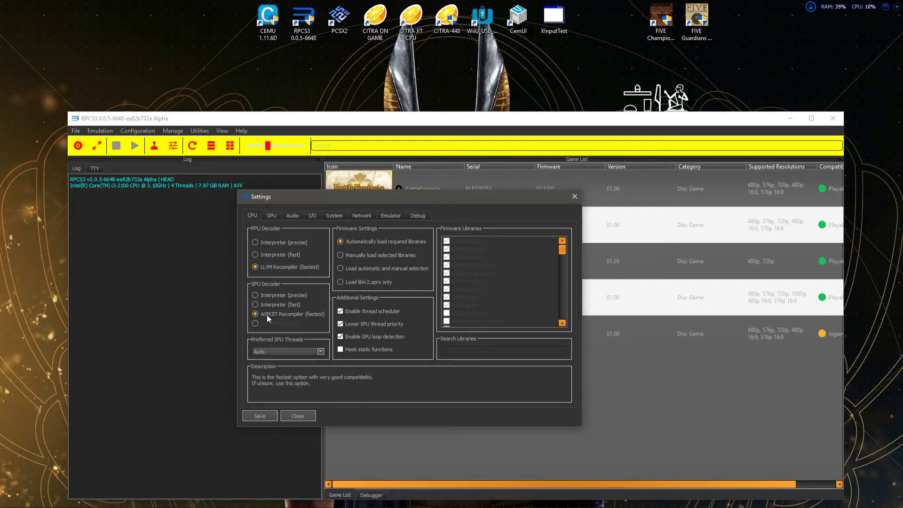
mouse_move(276, 350)
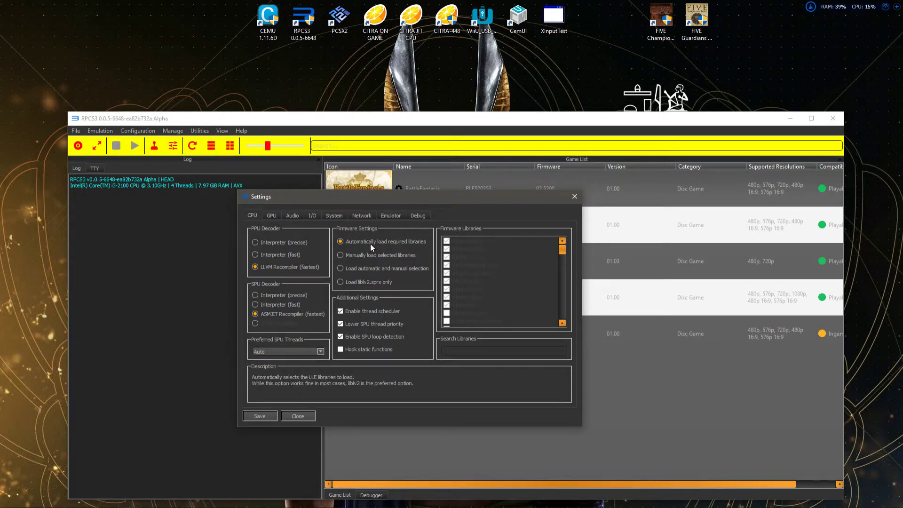
- Try the liblv2.sprx-only and manual firmware library loading modes, and return to automatic loading of required libraries
click(364, 282)
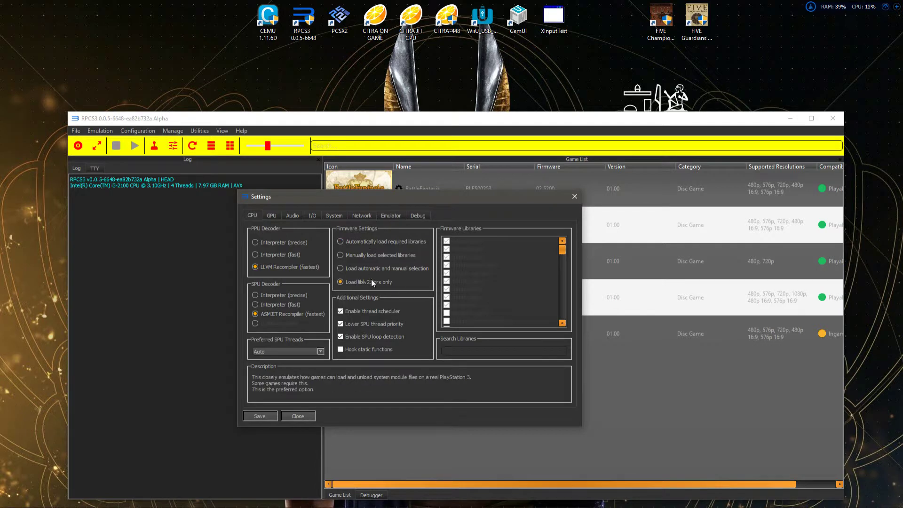
click(349, 255)
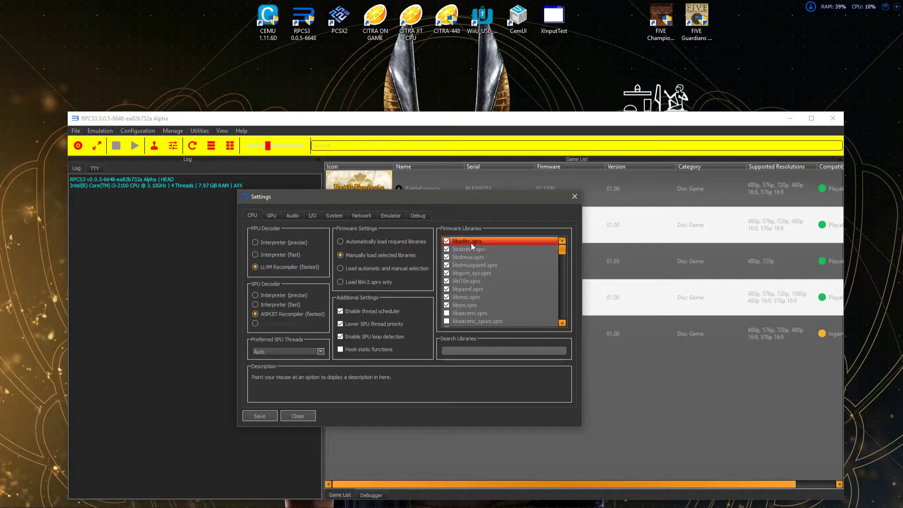
click(462, 348)
text(l)
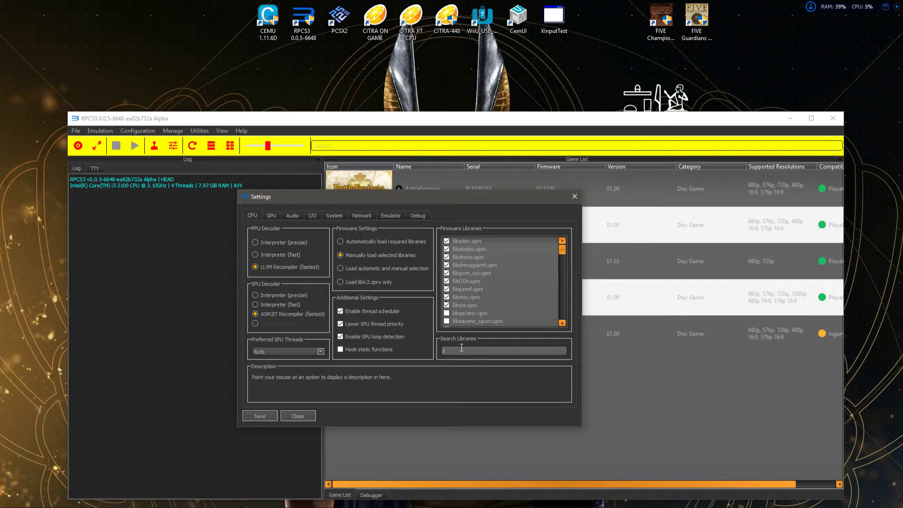
text(i)
click(340, 242)
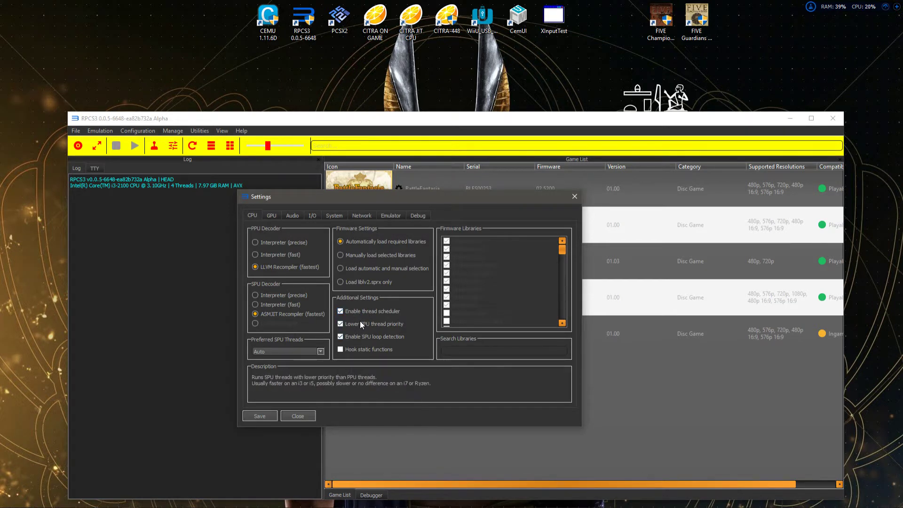
- Look through the available renderer and aspect ratio choices in the GPU settings without changing them
click(271, 216)
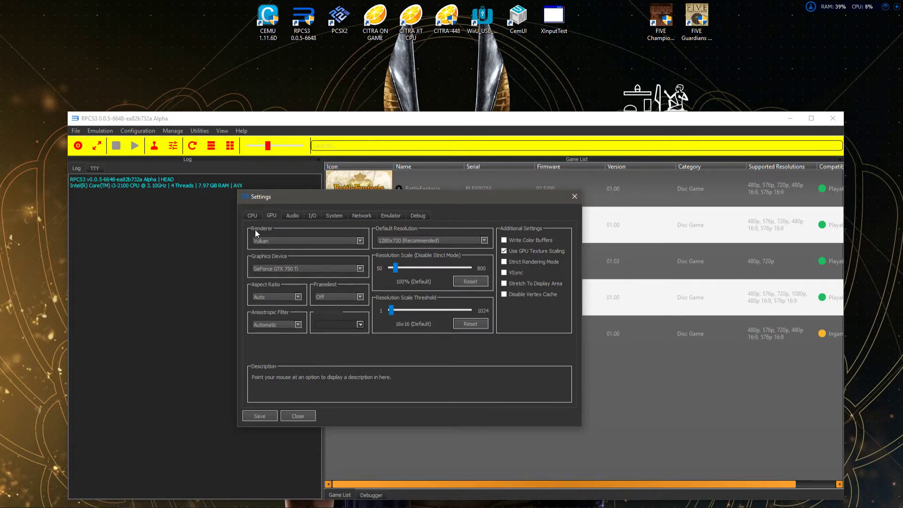
click(296, 242)
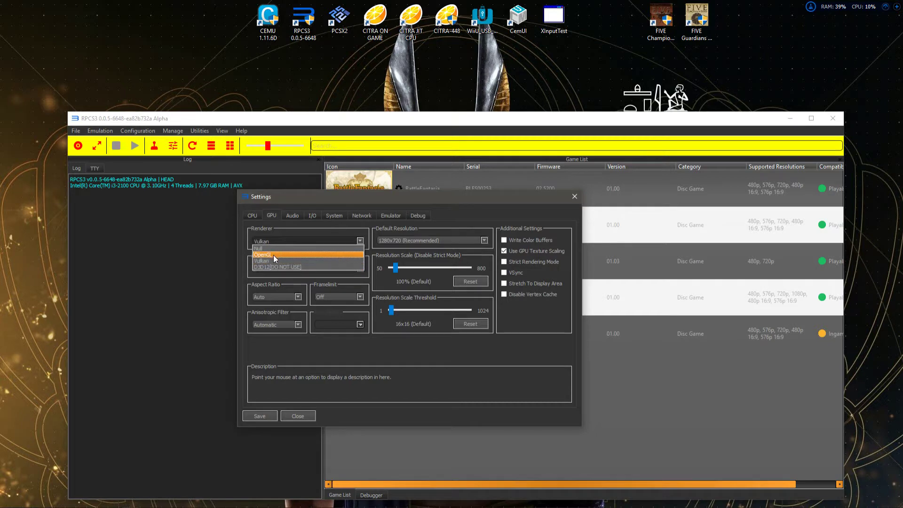
click(345, 231)
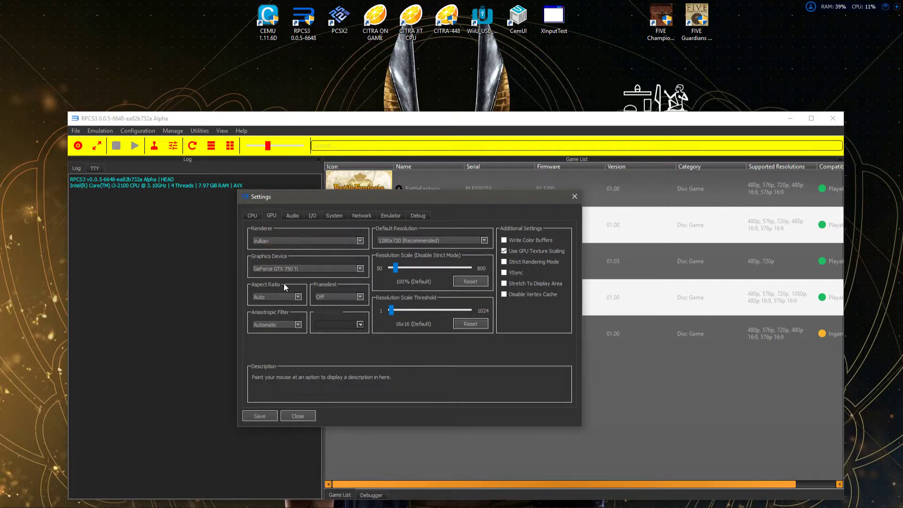
mouse_move(280, 297)
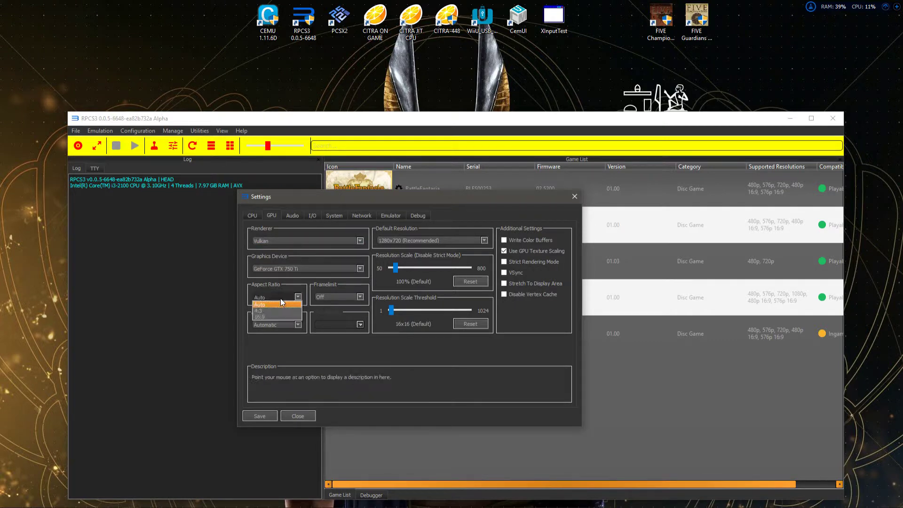
click(281, 296)
click(286, 285)
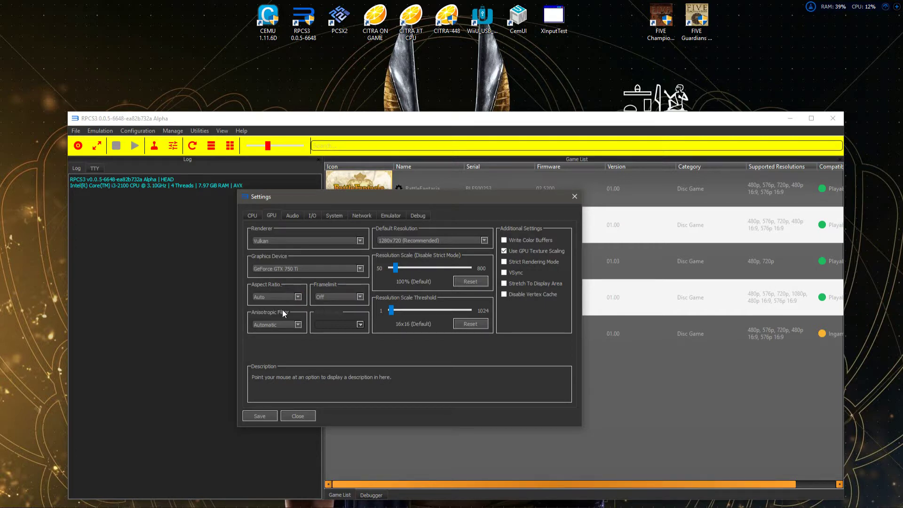
click(281, 298)
click(281, 296)
- Look through the anisotropic filter and framelimit choices in the GPU settings, keeping the current selections
click(275, 322)
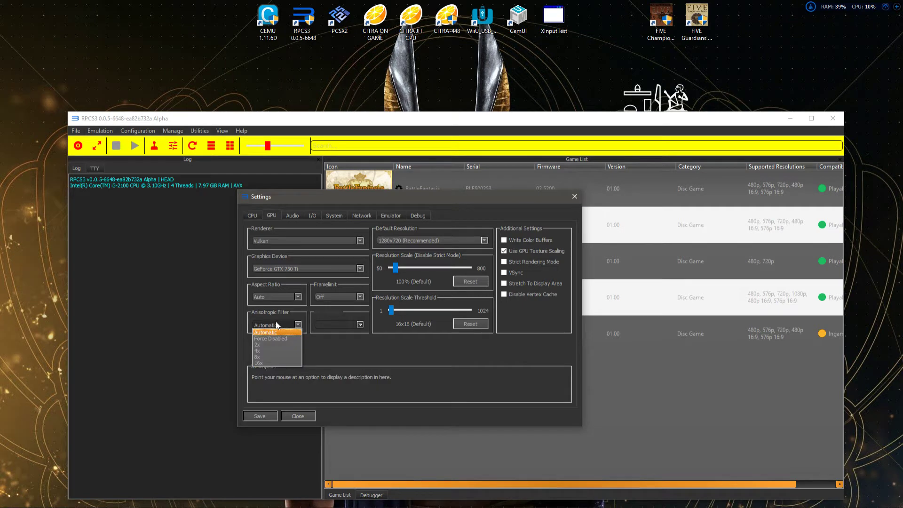
click(276, 322)
click(344, 298)
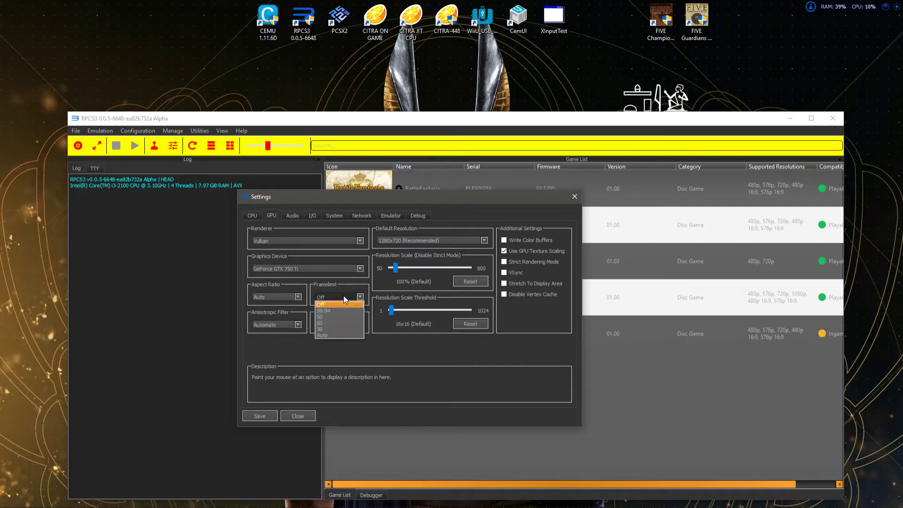
click(343, 295)
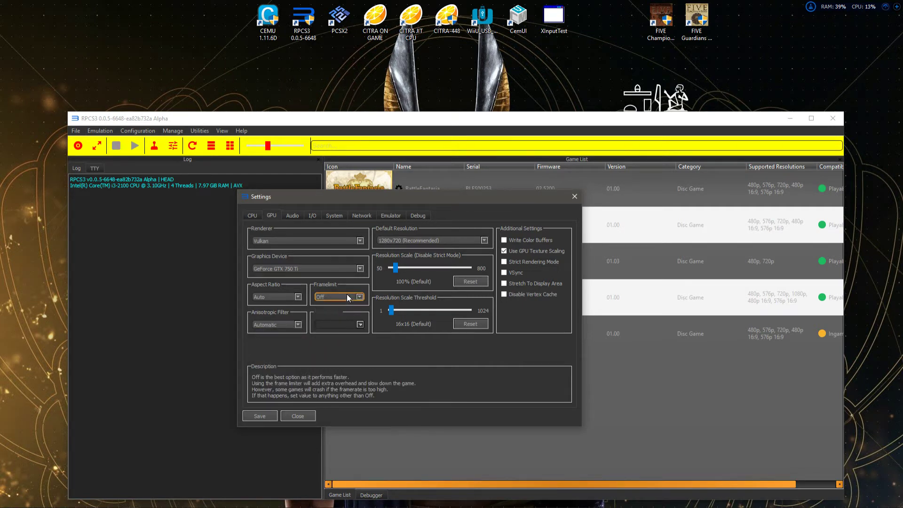
click(346, 294)
click(342, 289)
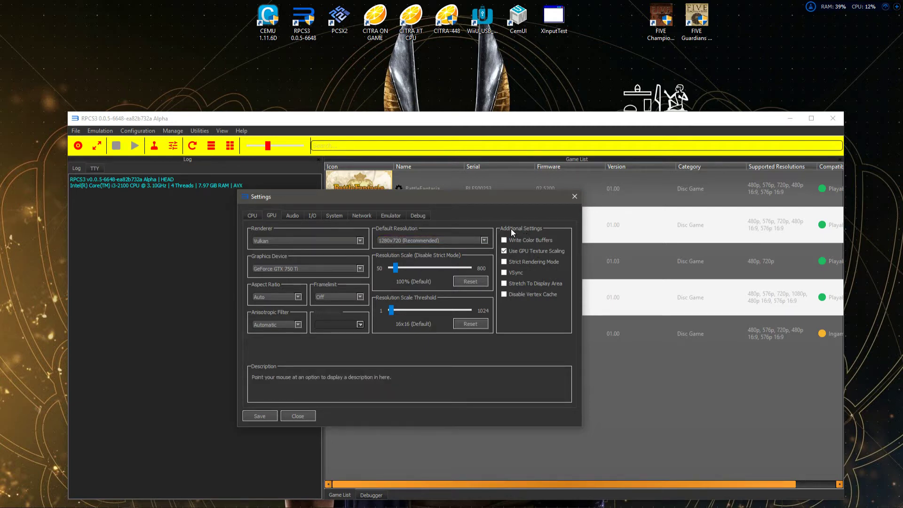
- Try enabling Write Color Buffers in the additional GPU settings and disable it again
mouse_move(518, 251)
click(505, 241)
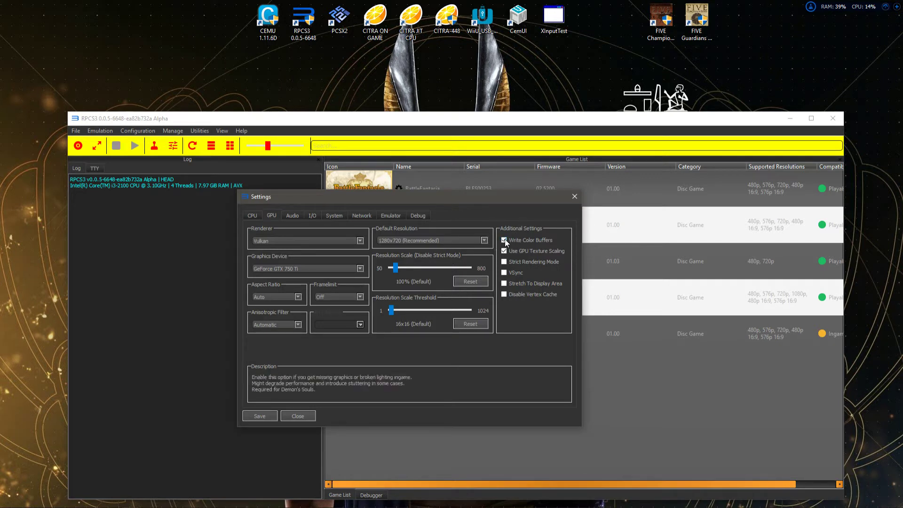
click(505, 240)
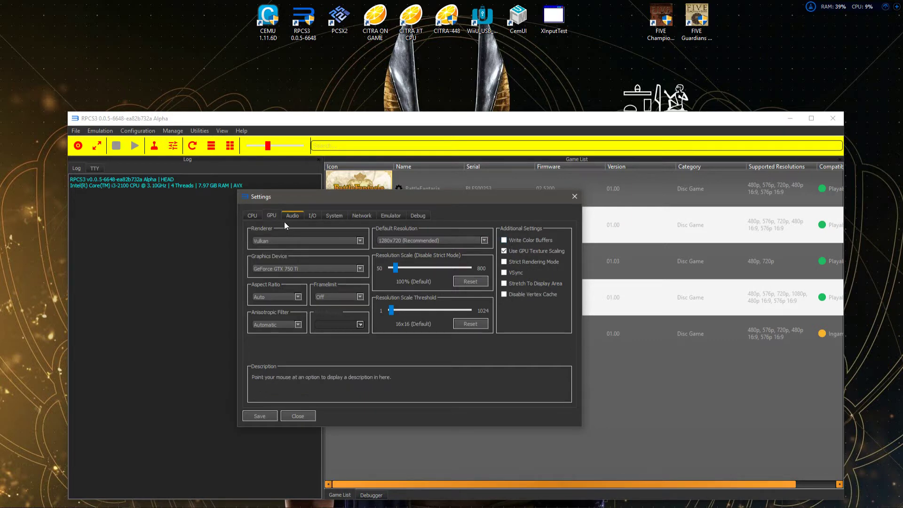
- Set the CPU firmware settings to load liblv2.sprx only
click(254, 217)
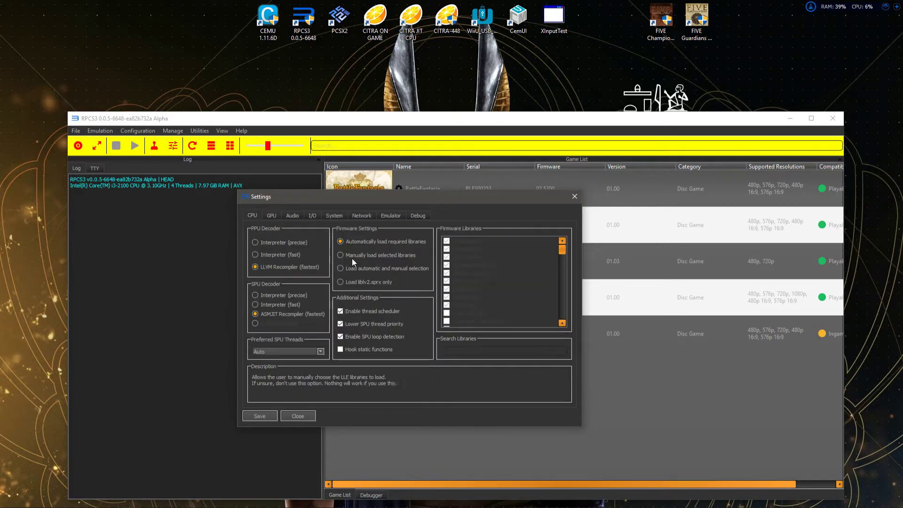
click(343, 282)
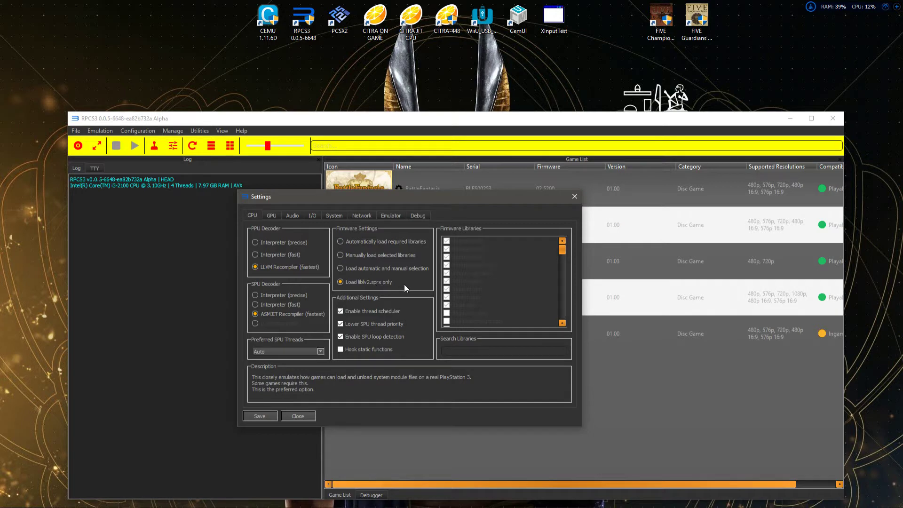
- Turn the GPU's Write Color Buffers option on and back off, and recheck the CPU and GPU settings
click(291, 212)
click(274, 215)
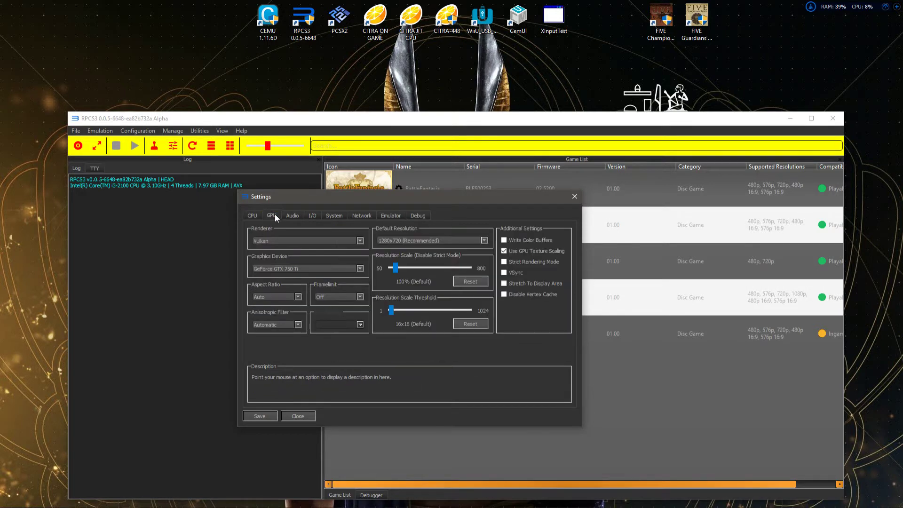
click(517, 240)
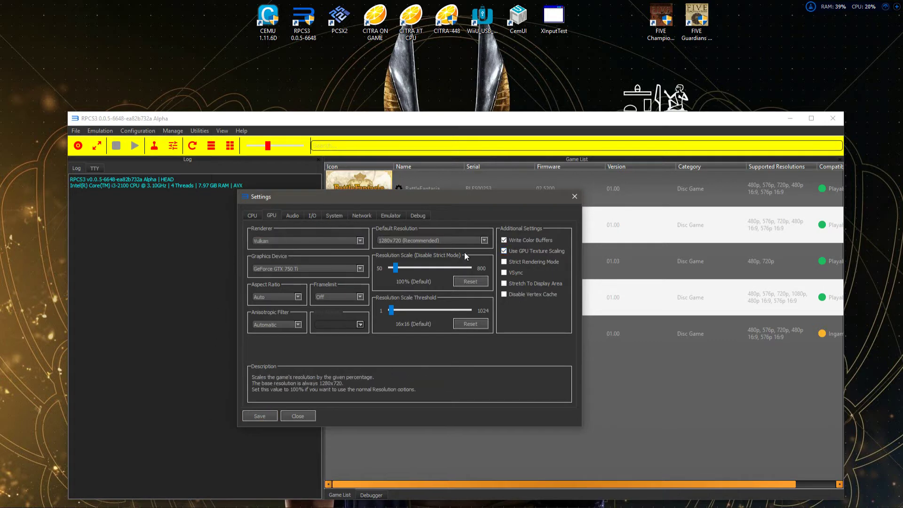
click(503, 240)
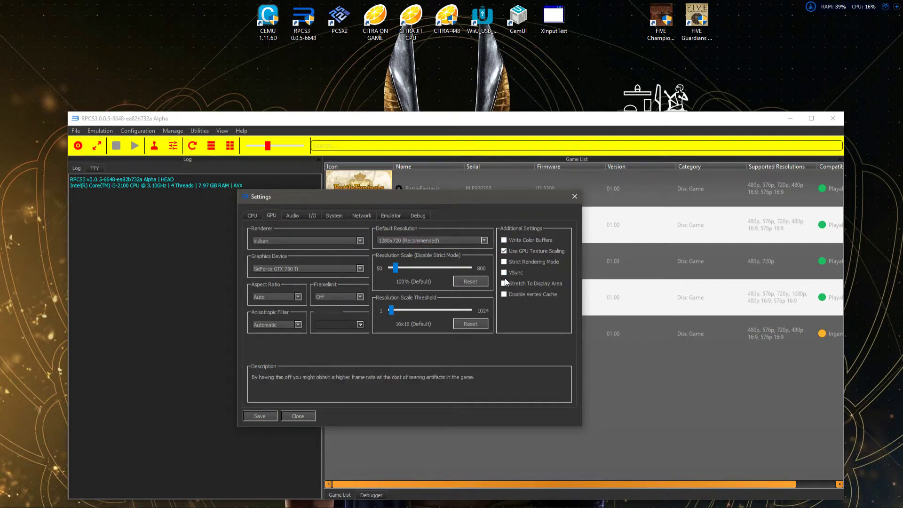
click(254, 215)
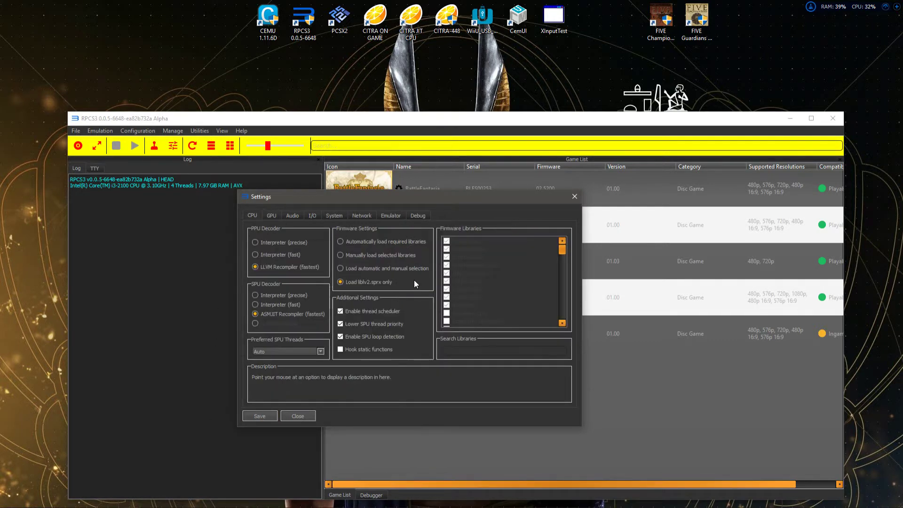
click(272, 216)
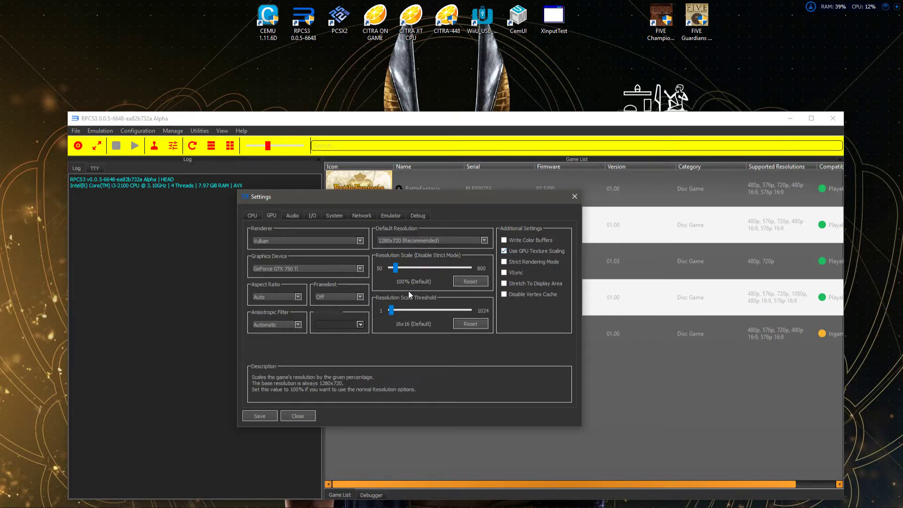
- Look at the available audio output choices and the Downmix to Stereo option in the audio settings
click(292, 215)
click(286, 239)
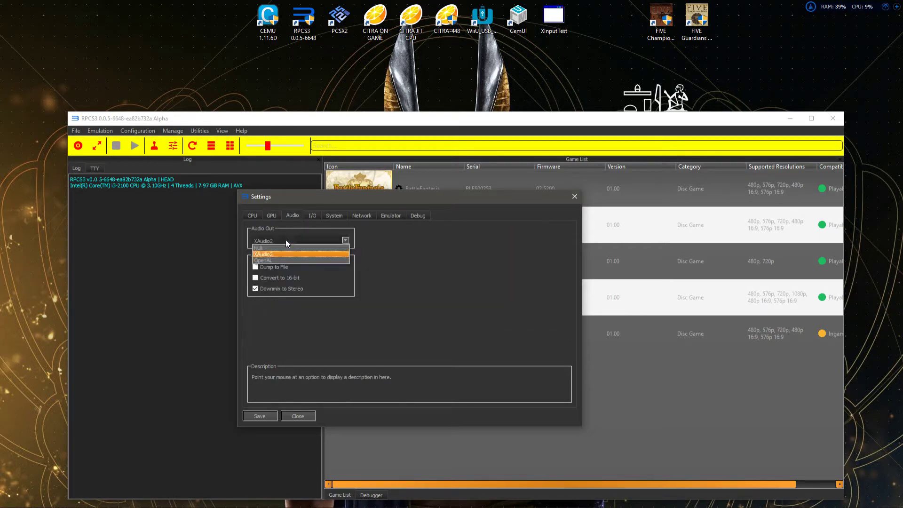
click(285, 240)
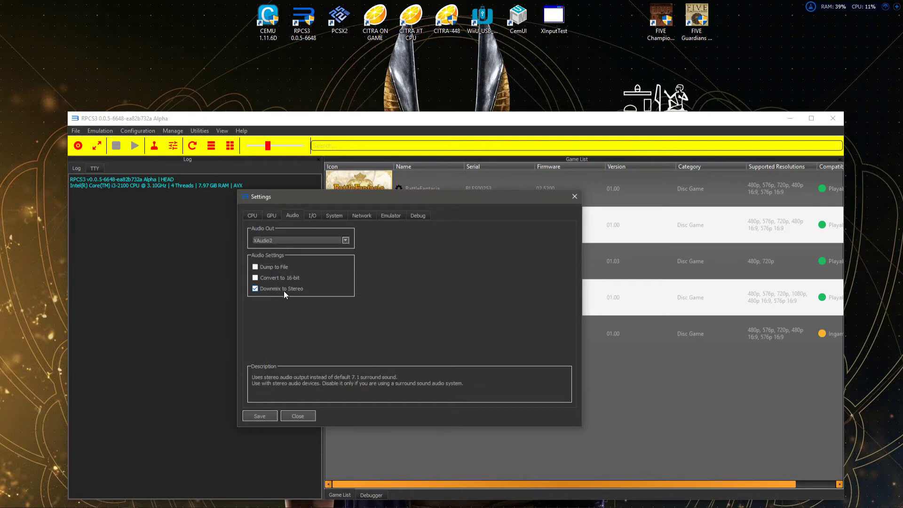
- Check the keyboard handler and camera input choices in the I/O settings, keeping the current values
click(313, 216)
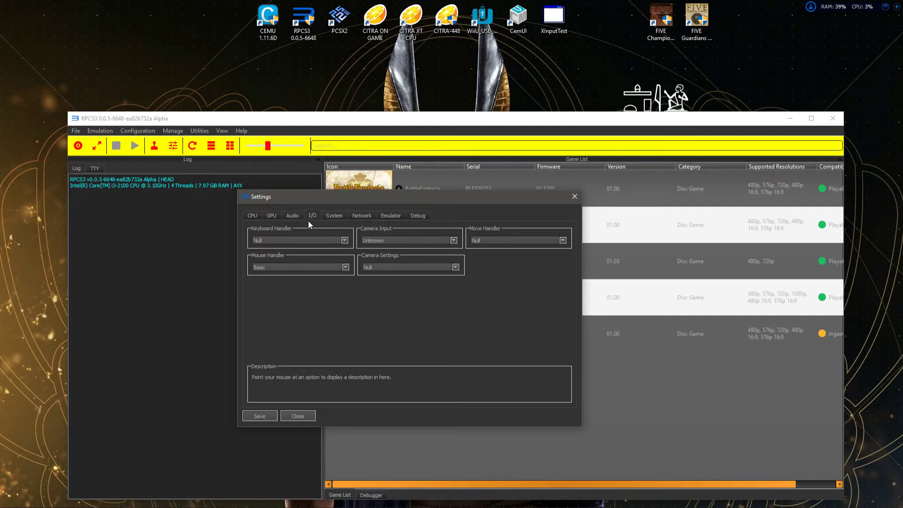
click(290, 239)
click(289, 240)
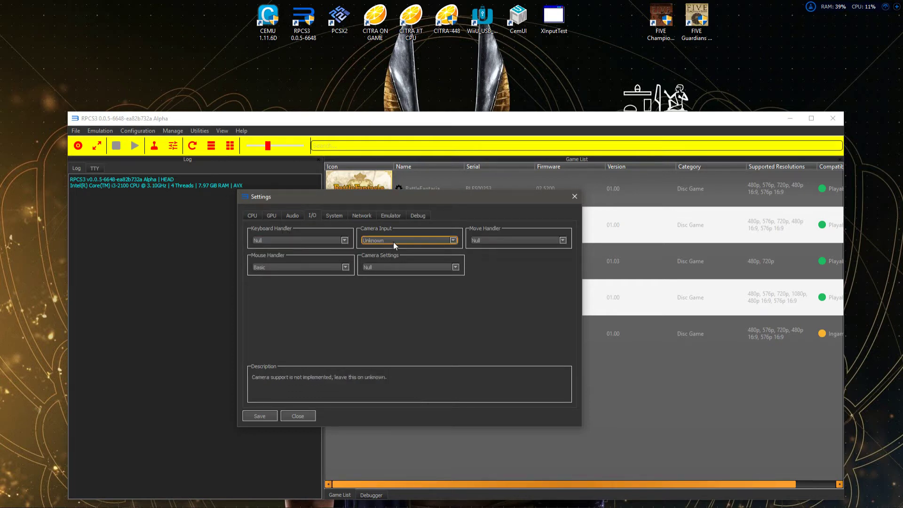
click(394, 242)
click(405, 241)
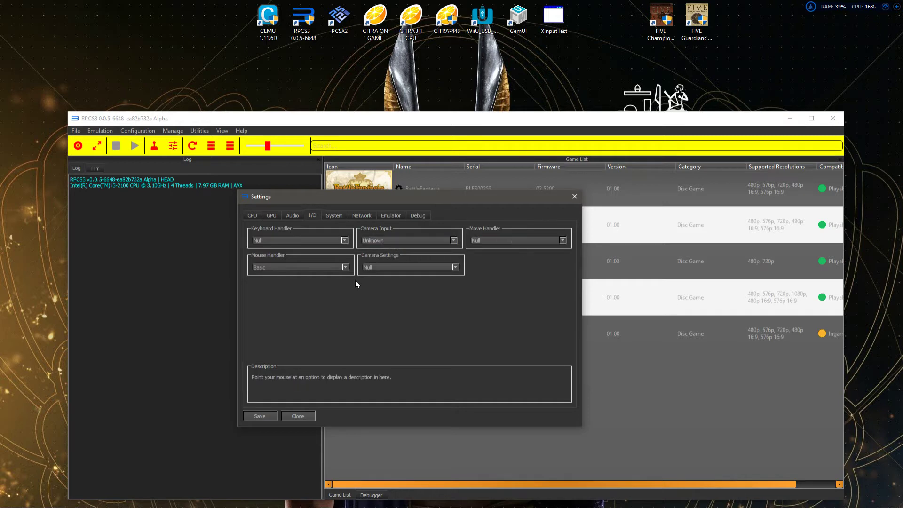
- Check the console language choices in the system settings and display the emulator settings
click(324, 214)
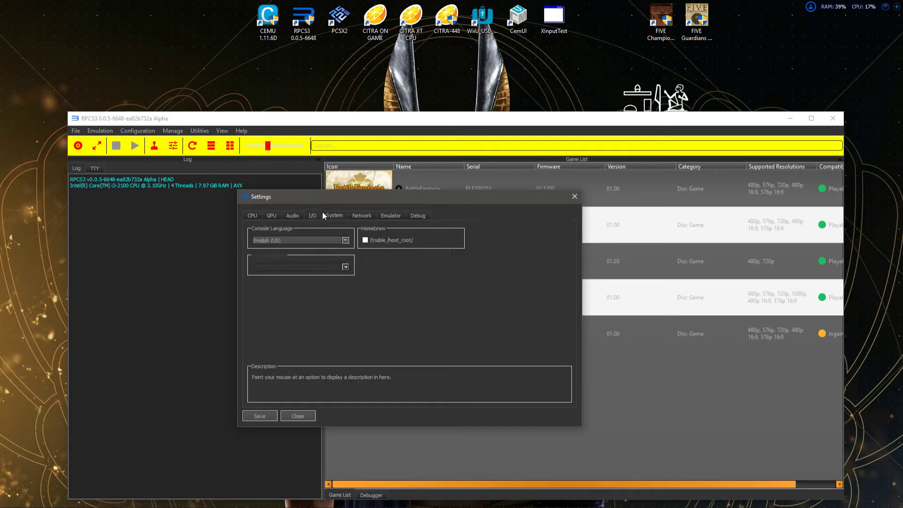
click(345, 241)
click(336, 241)
click(390, 215)
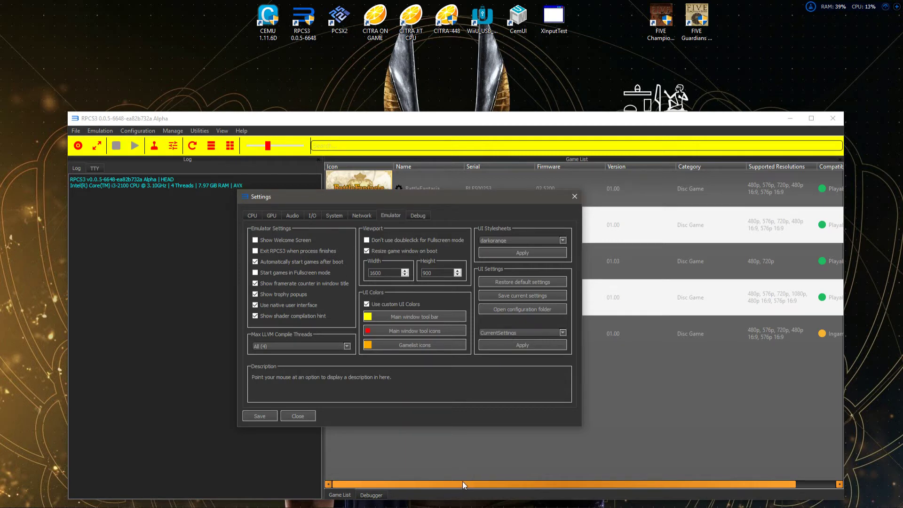
- Look at the custom color choices for the main window tool bar, tool icons and gamelist icons, keeping the current colors
click(411, 318)
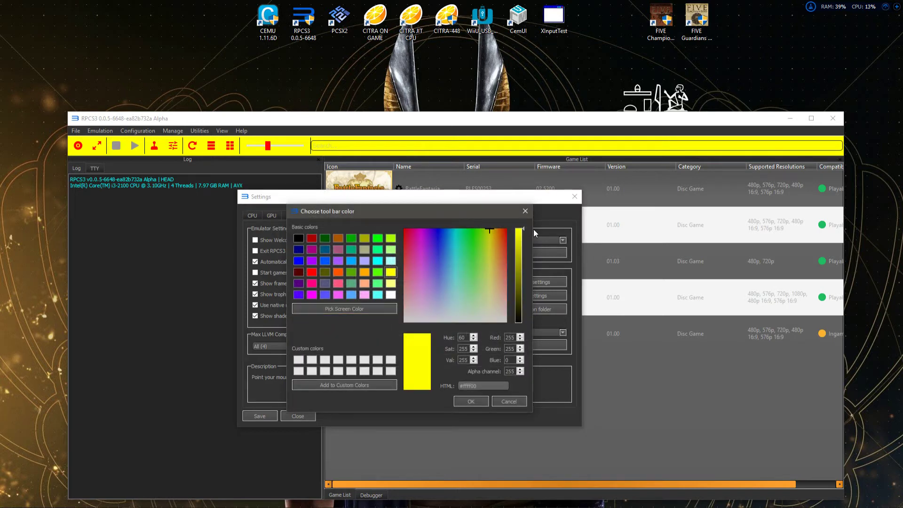
click(524, 212)
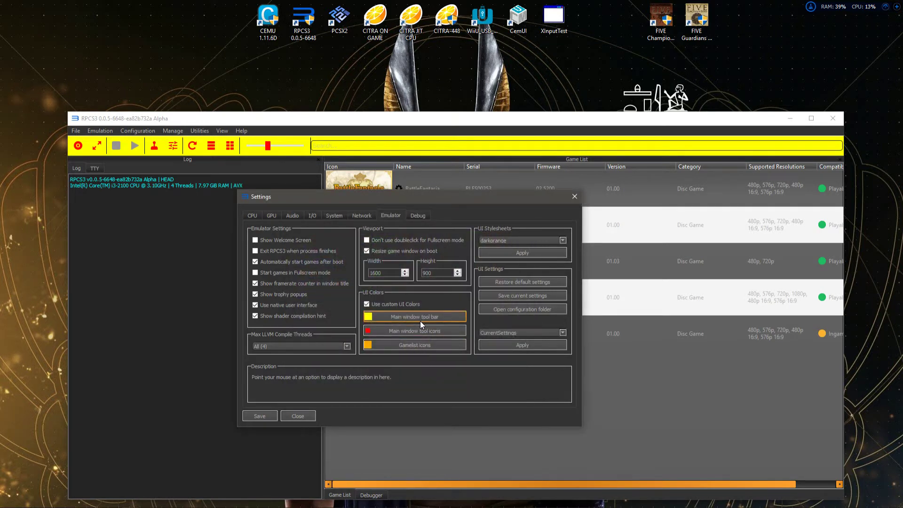
click(414, 329)
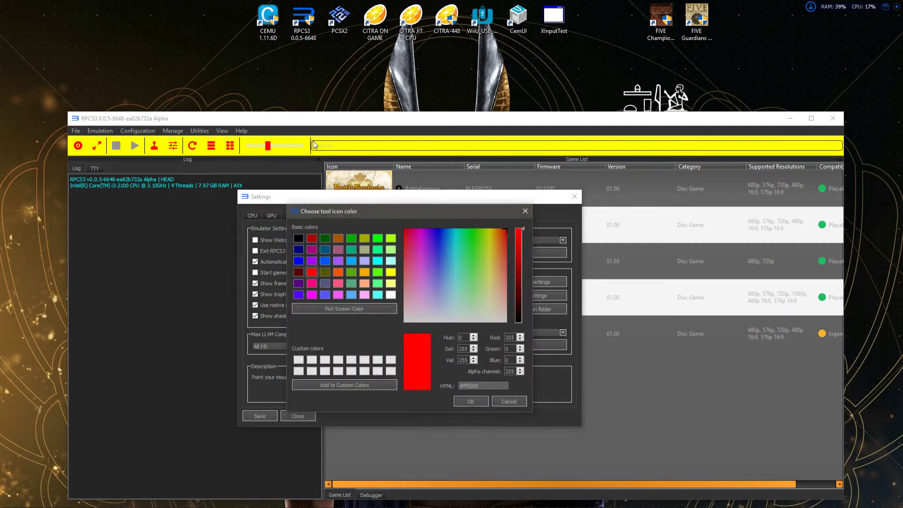
click(525, 211)
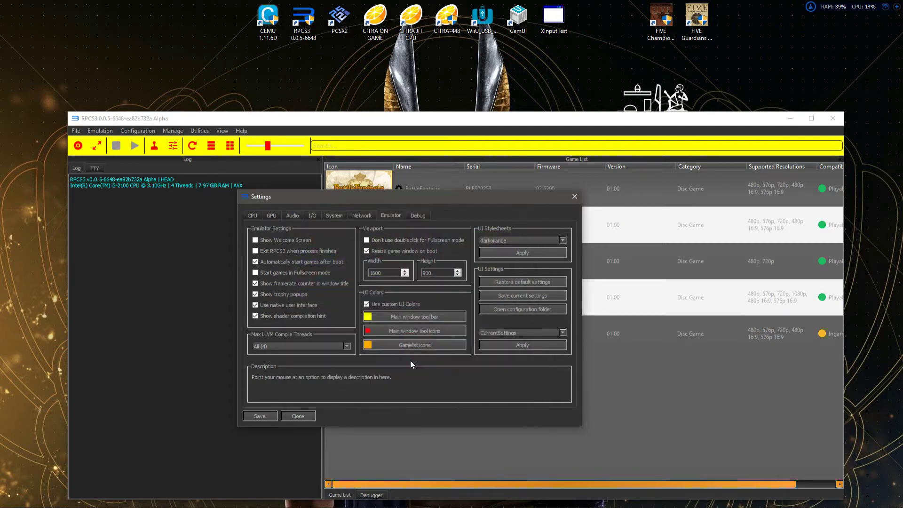
click(425, 348)
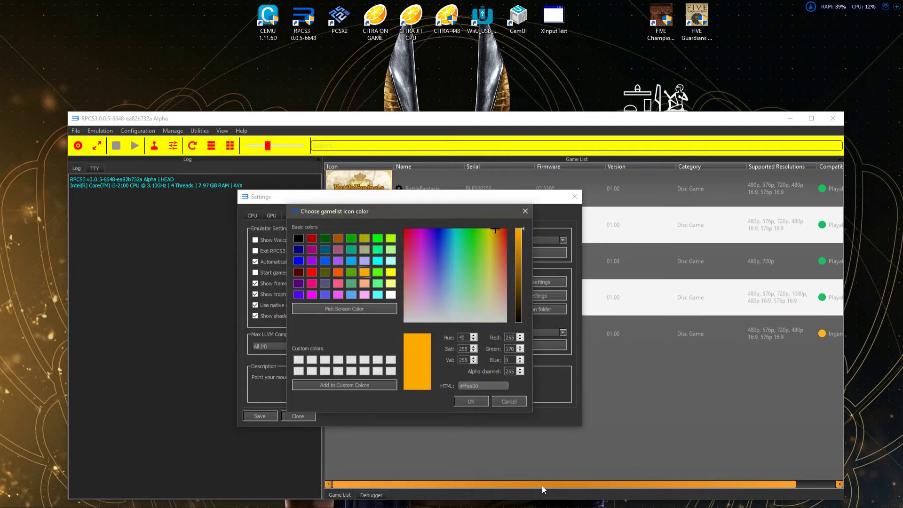
click(525, 211)
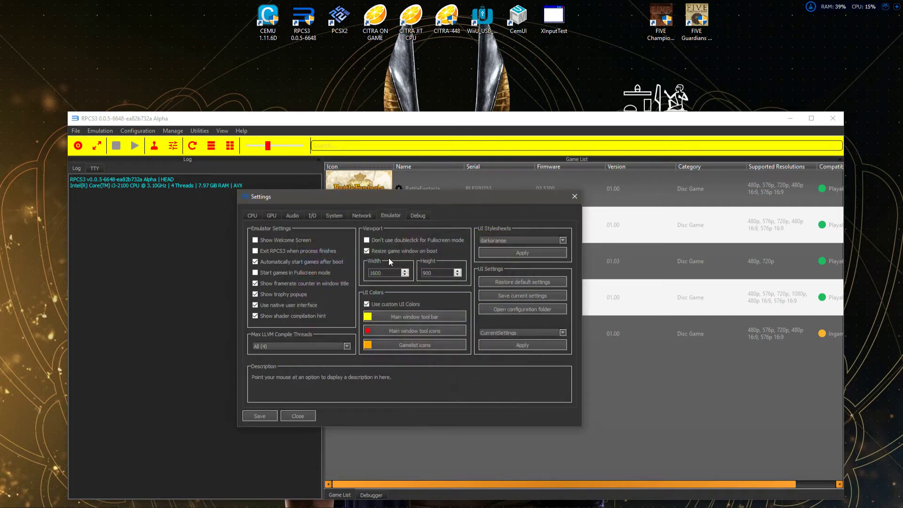
- Review the viewport width and height alongside the GPU resolution settings, keep the values and save the emulator settings
drag(383, 273, 363, 274)
click(393, 274)
double_click(384, 272)
click(389, 272)
double_click(427, 272)
drag(385, 272, 306, 271)
click(270, 216)
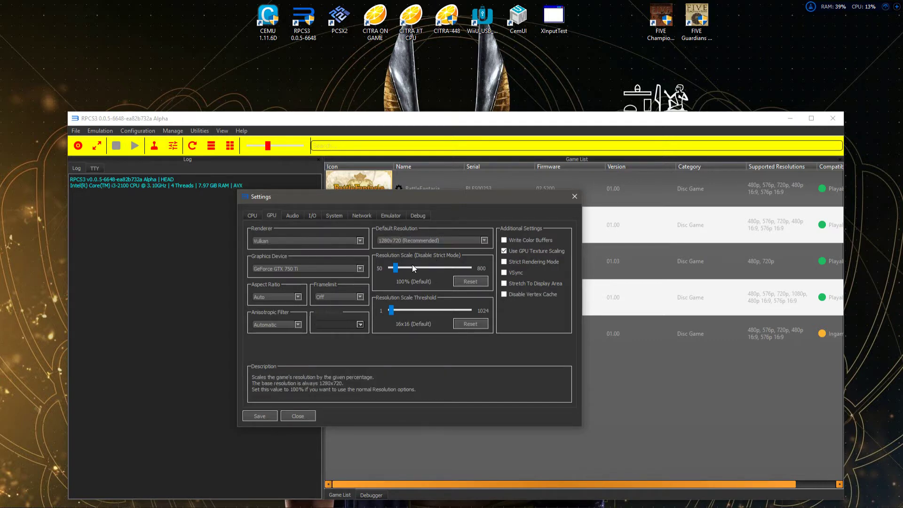
click(390, 215)
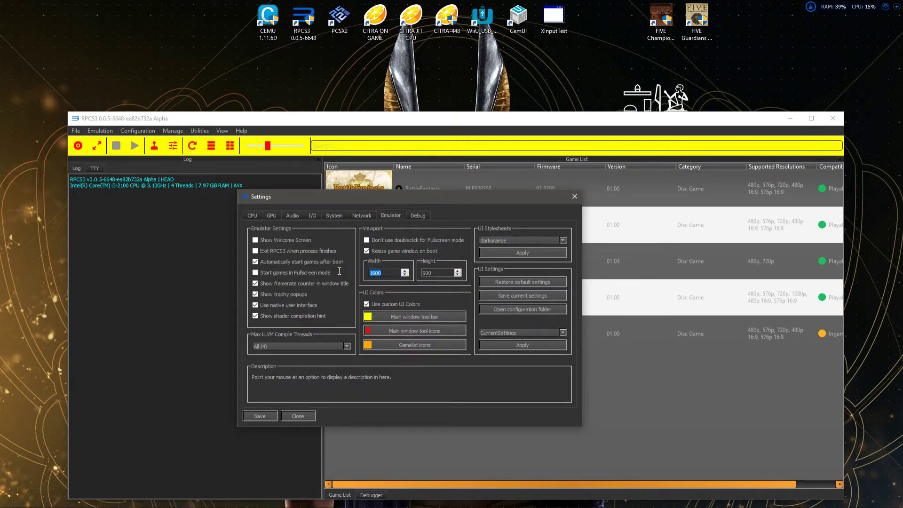
key(Tab)
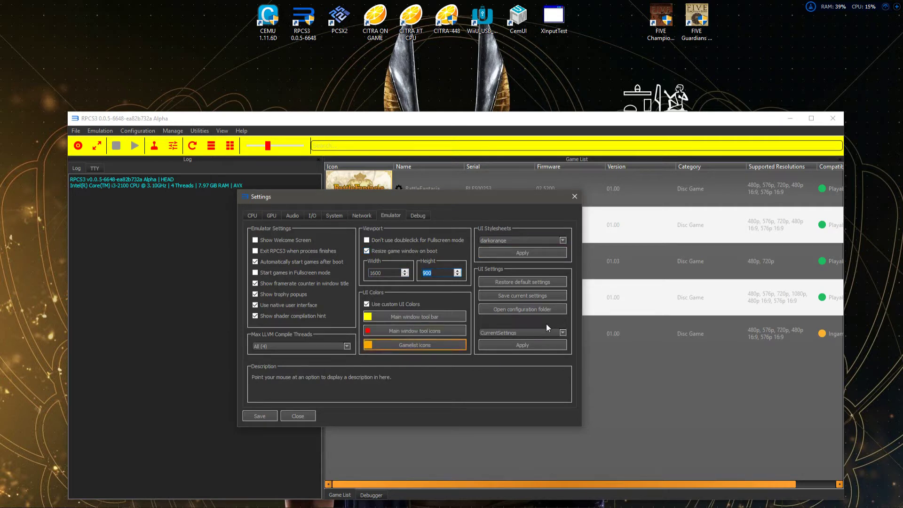
click(266, 418)
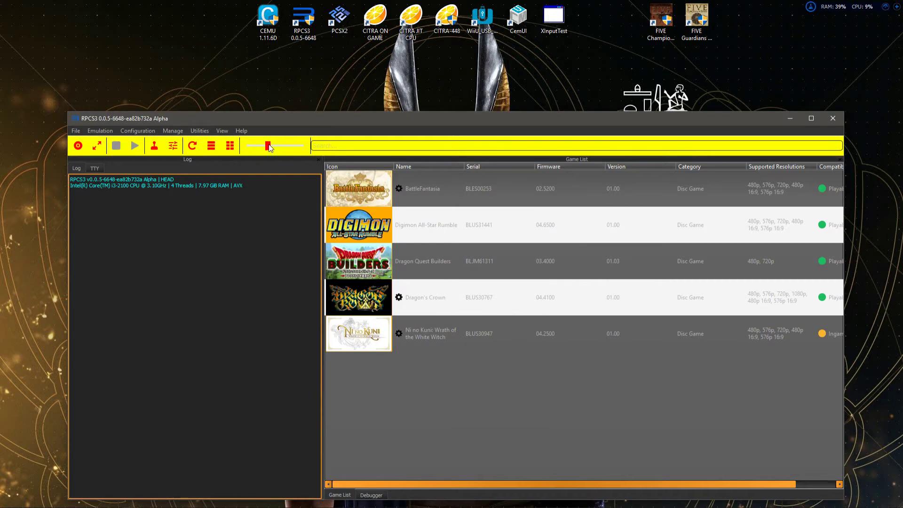
- Enlarge the game list icons slightly, try the grid view and return to the list view
mouse_move(269, 145)
mouse_down()
mouse_move(292, 148)
mouse_move(271, 146)
mouse_up()
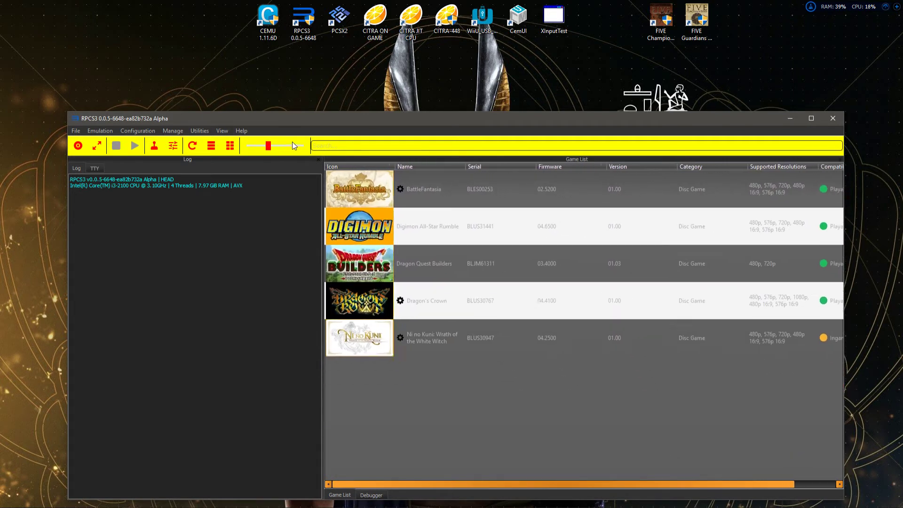
click(221, 148)
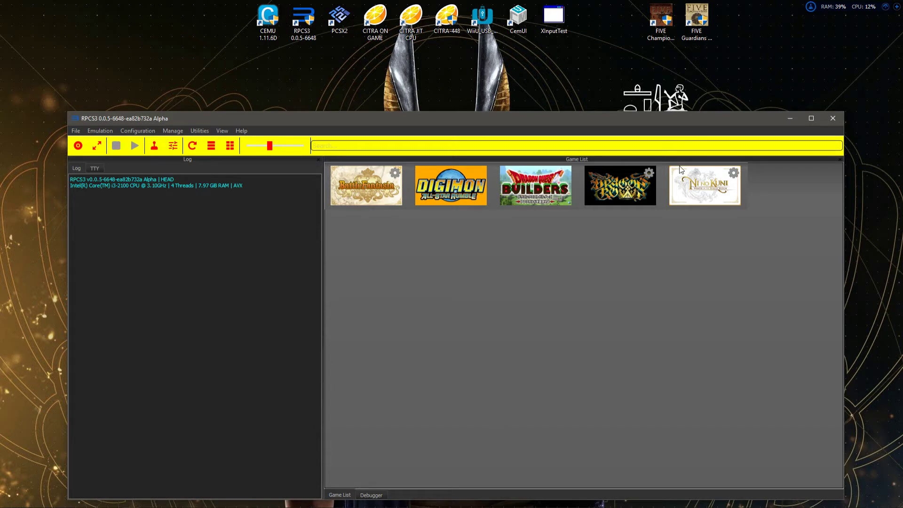
click(213, 147)
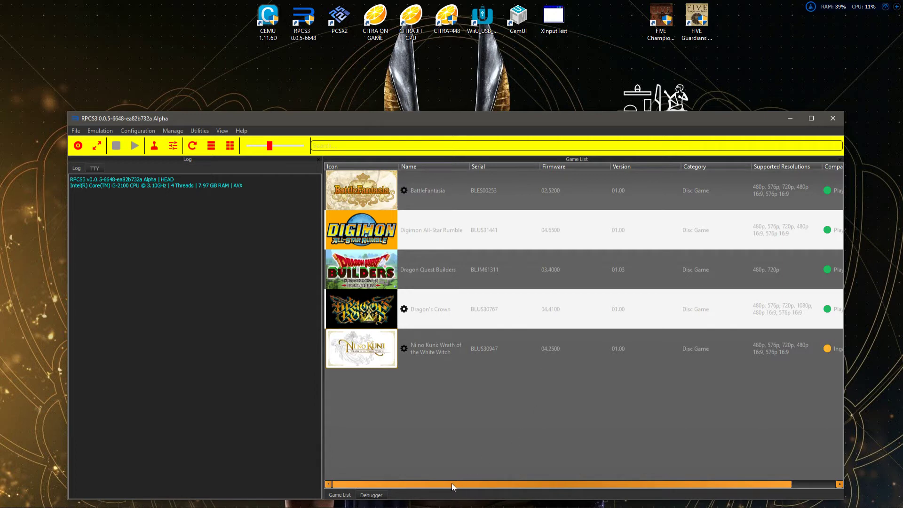
- Examine the serial of each listed game, from BattleFantasia to Dragon's Crown
drag(451, 483, 470, 484)
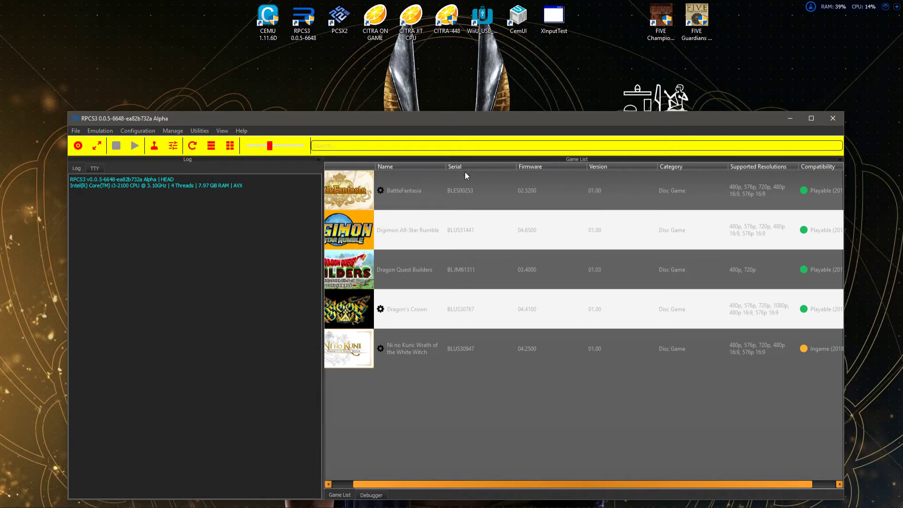
click(464, 192)
click(464, 232)
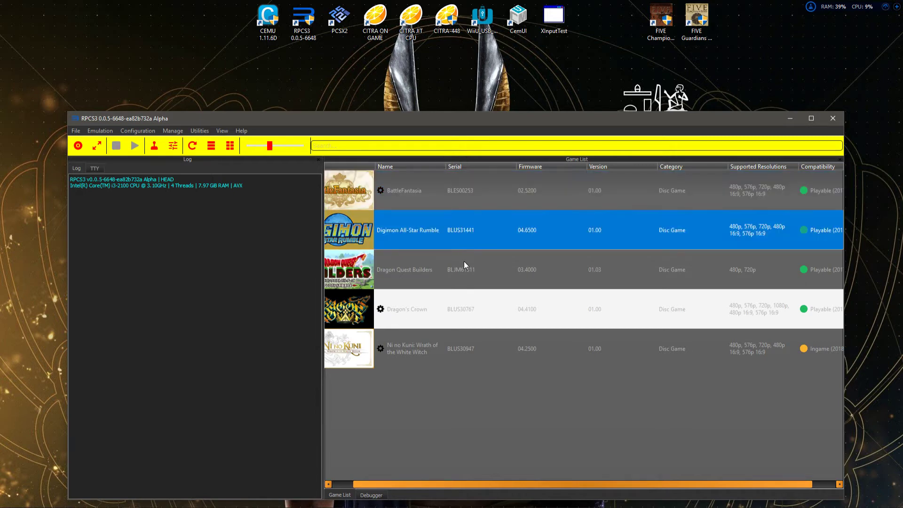
click(466, 285)
click(459, 311)
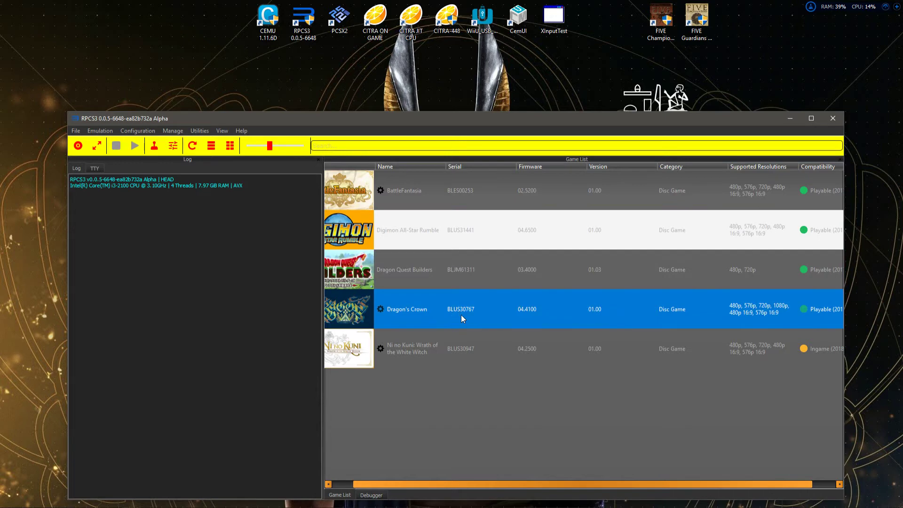
- Compare the firmware versions of BattleFantasia, Digimon All-Star Rumble, Dragon Quest Builders and Dragon's Crown
click(537, 192)
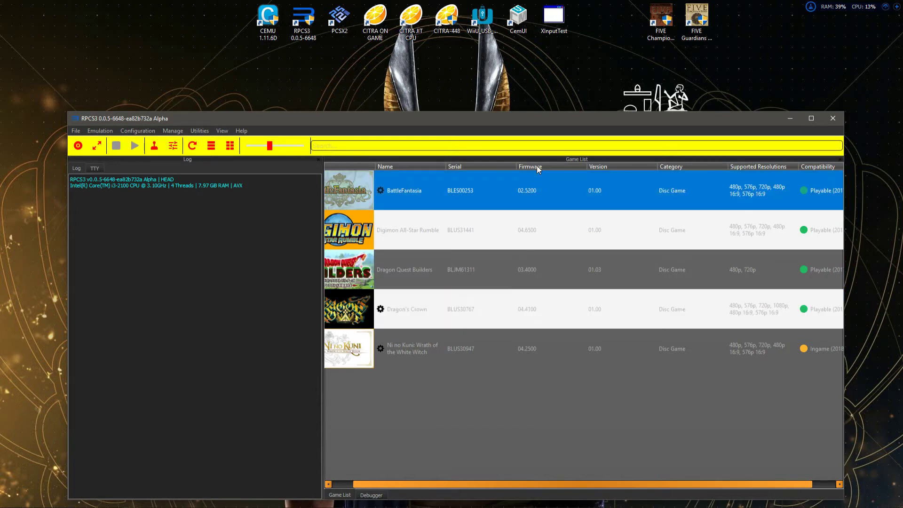
click(533, 238)
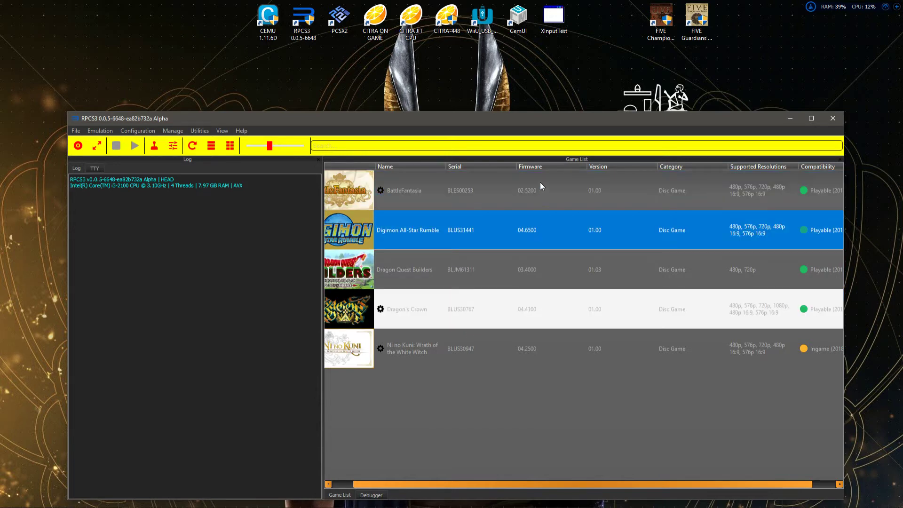
click(540, 184)
click(519, 237)
click(527, 273)
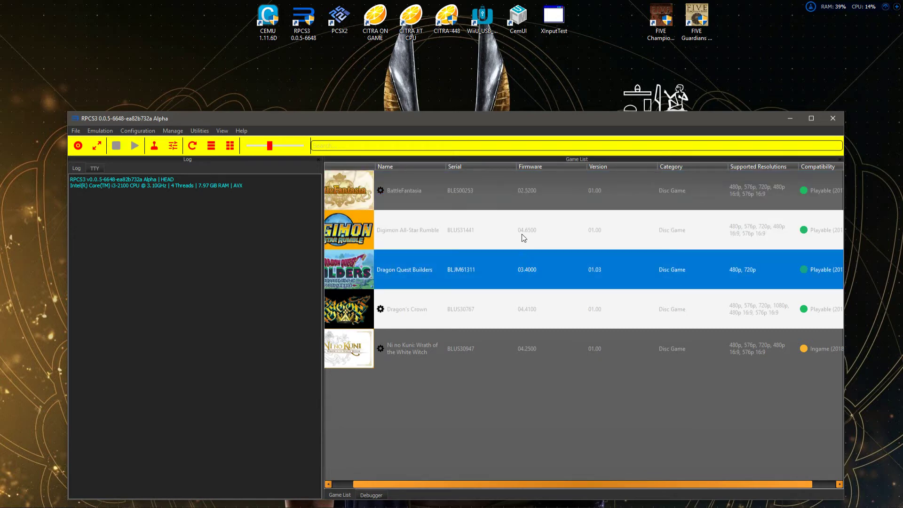
click(523, 236)
click(533, 265)
click(531, 309)
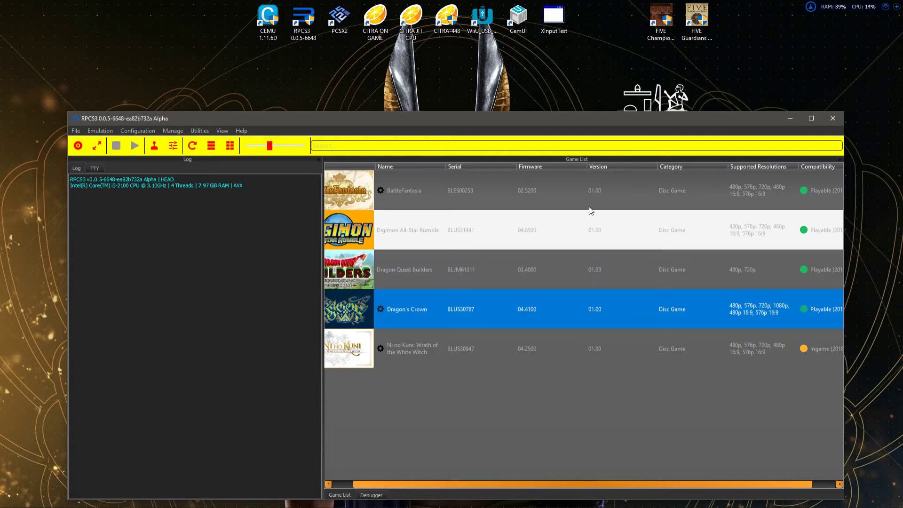
- Check the game versions of the first three listed games and look over the remaining game list columns
click(596, 178)
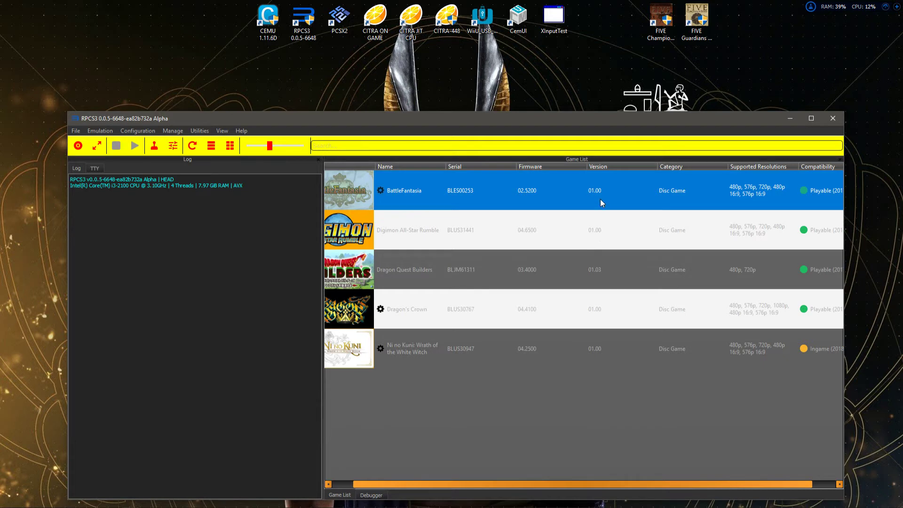
click(600, 239)
click(603, 281)
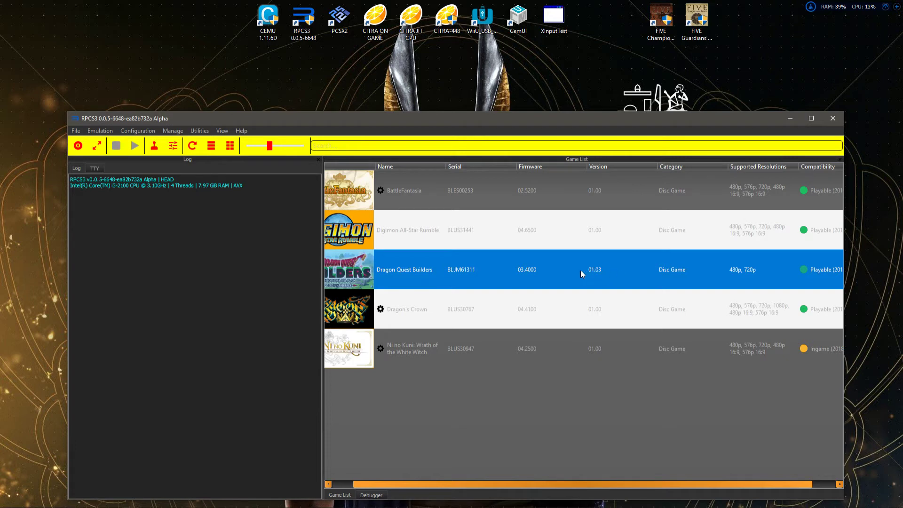
drag(473, 482, 529, 455)
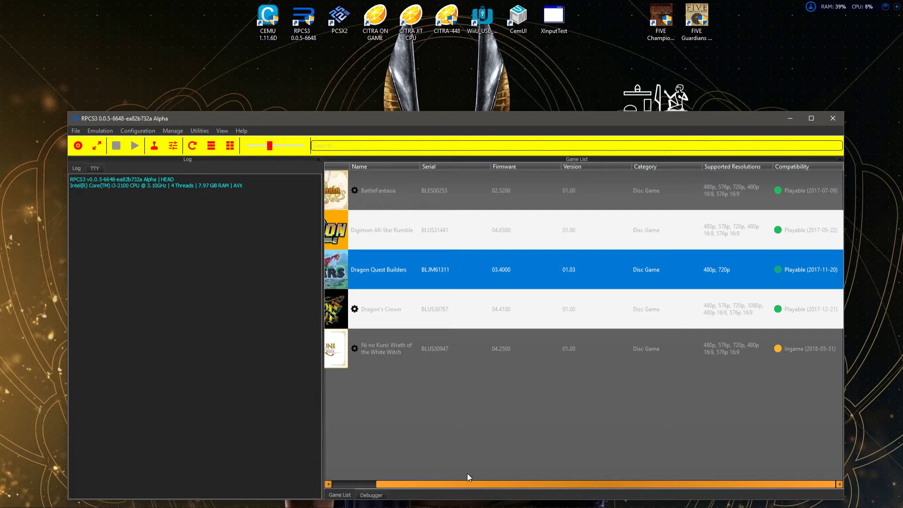
drag(434, 482, 475, 484)
drag(530, 479, 484, 481)
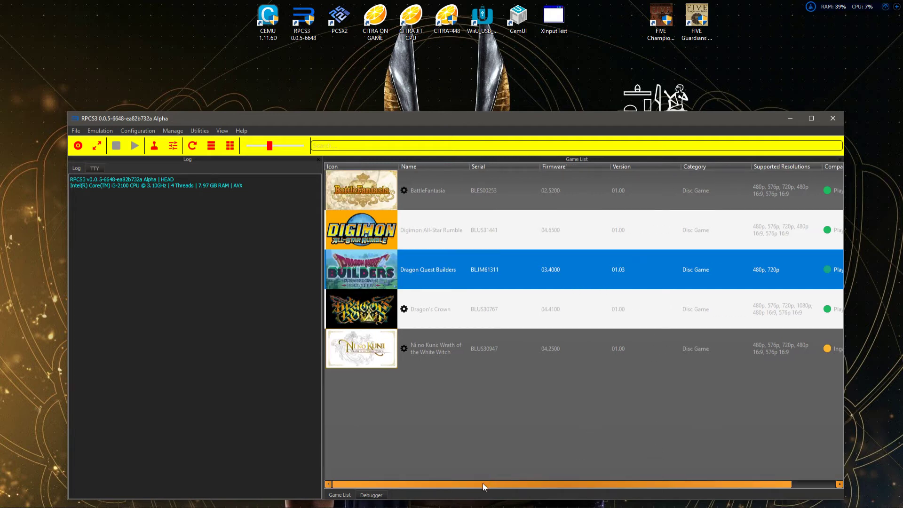
drag(535, 484, 613, 485)
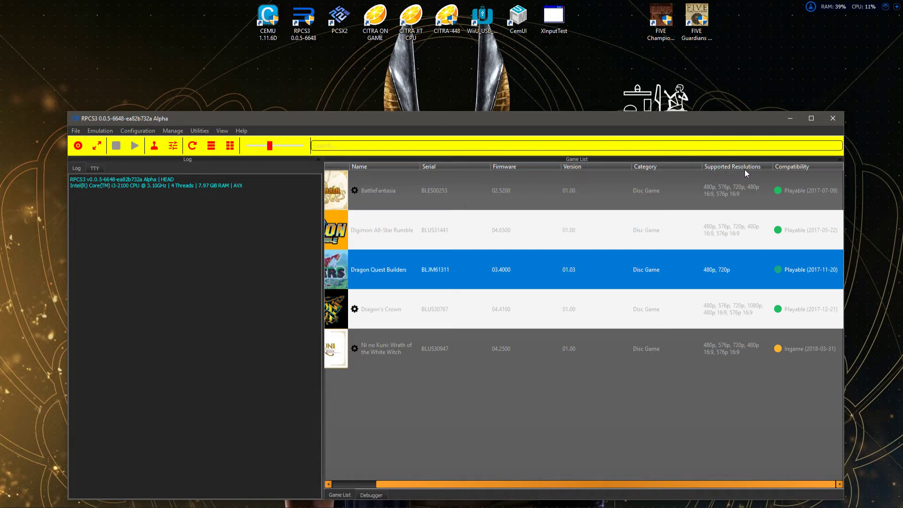
- Check the supported resolutions of BattleFantasia, Dragon Quest Builders and Ni no Kuni
click(716, 189)
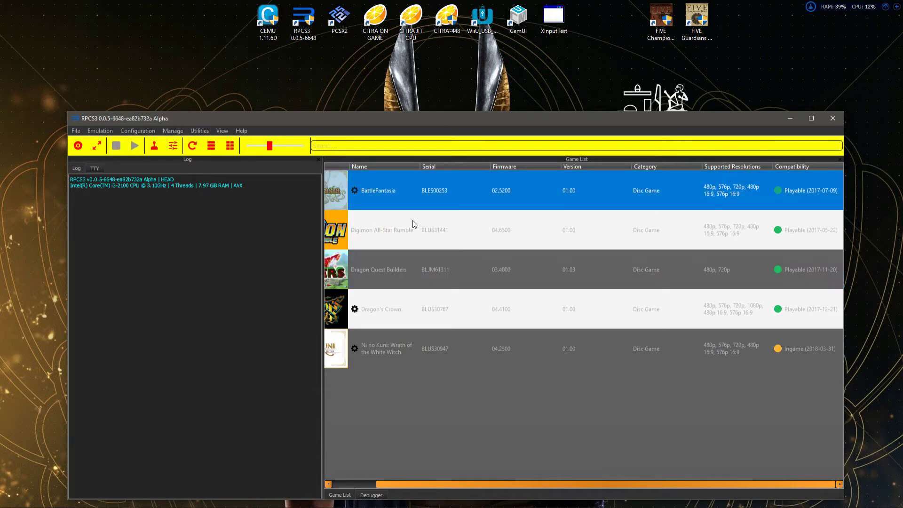
drag(468, 484, 431, 485)
click(772, 270)
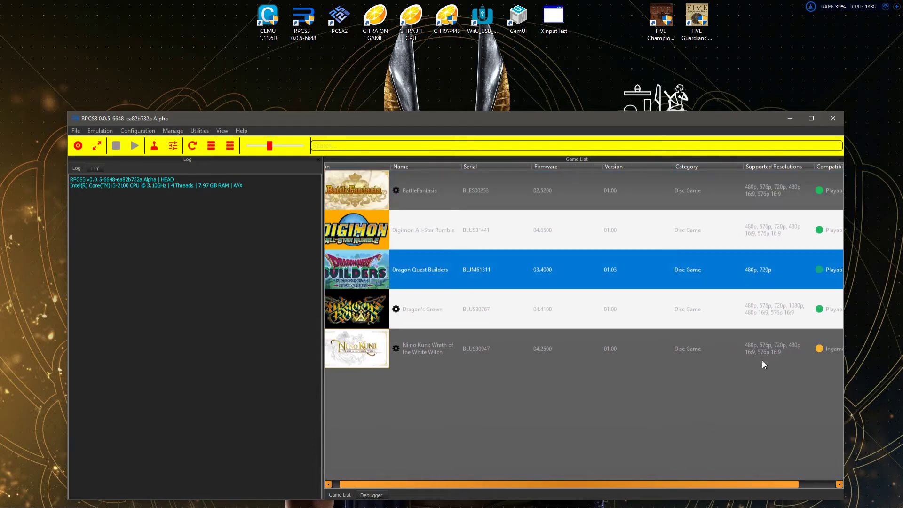
click(772, 350)
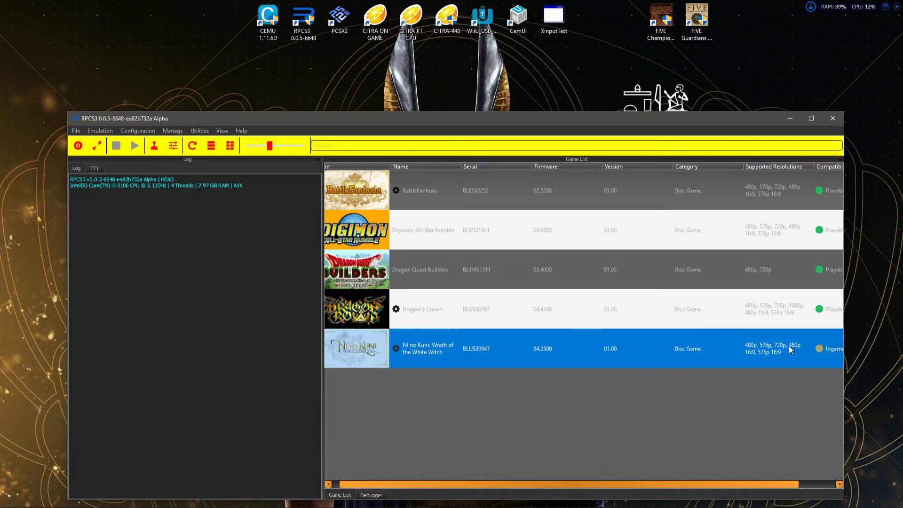
- Examine the compatibility status and dates of the listed games, especially BattleFantasia and Digimon All-Star Rumble
drag(703, 484, 765, 476)
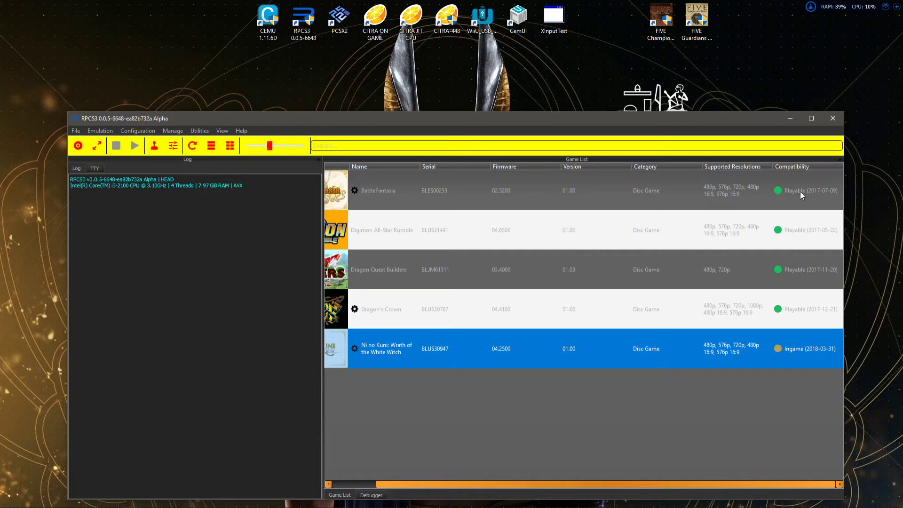
click(815, 182)
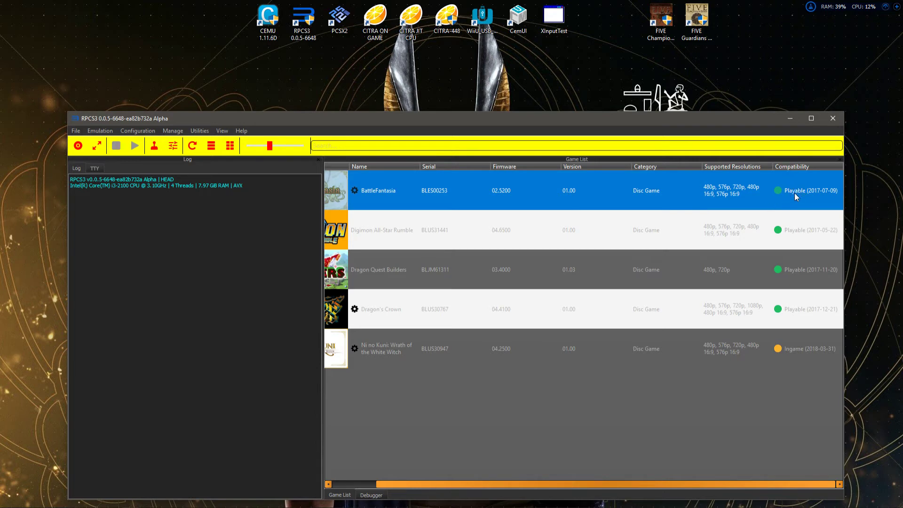
click(790, 211)
click(796, 219)
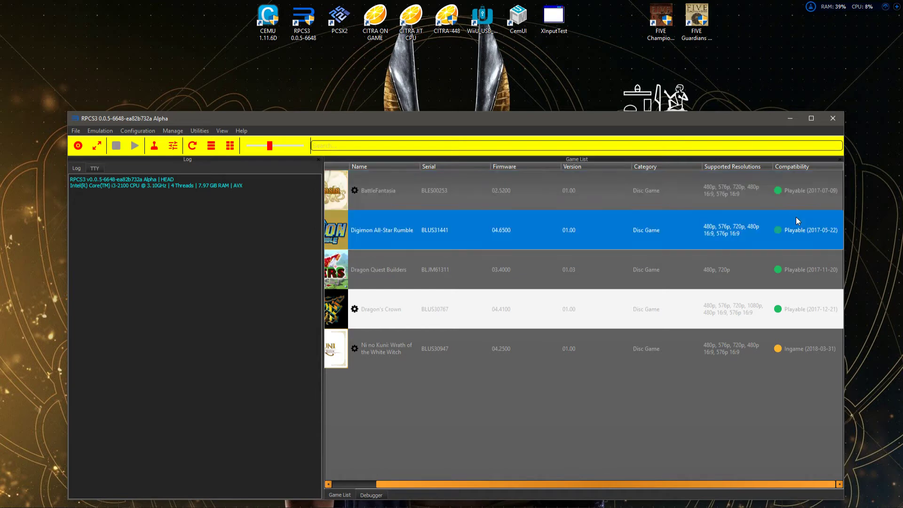
click(786, 189)
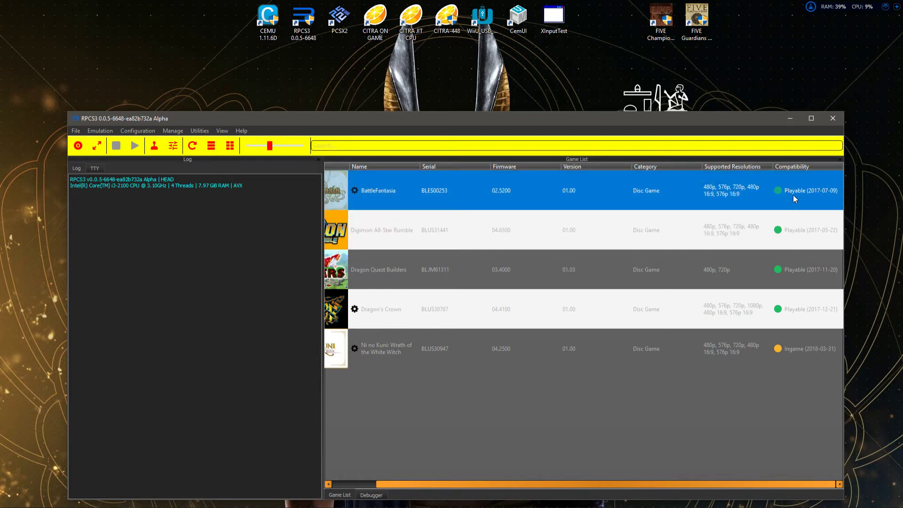
click(771, 371)
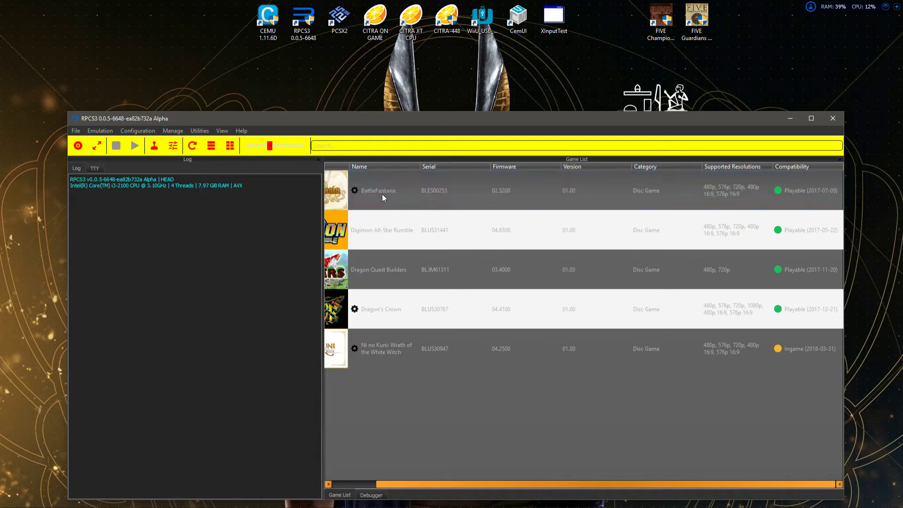
- Display the folder chooser for booting a game and dismiss it without choosing one
click(76, 131)
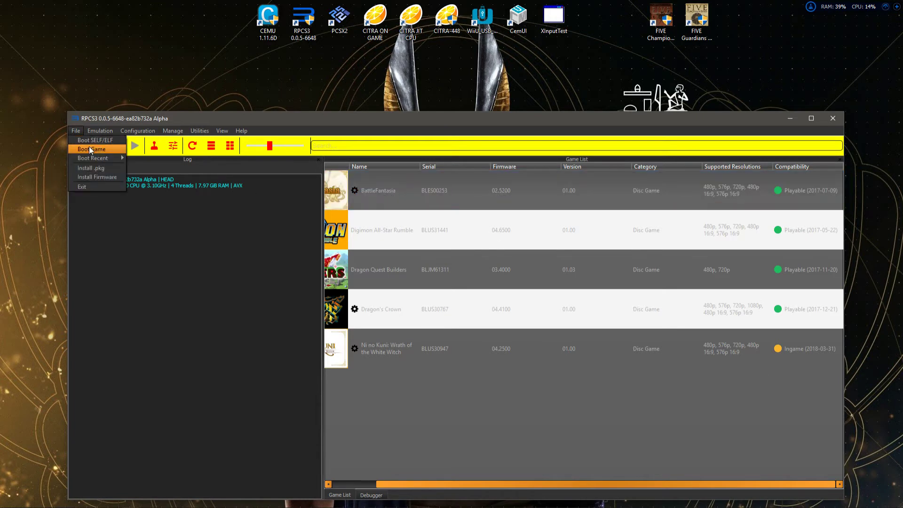
click(91, 149)
click(515, 125)
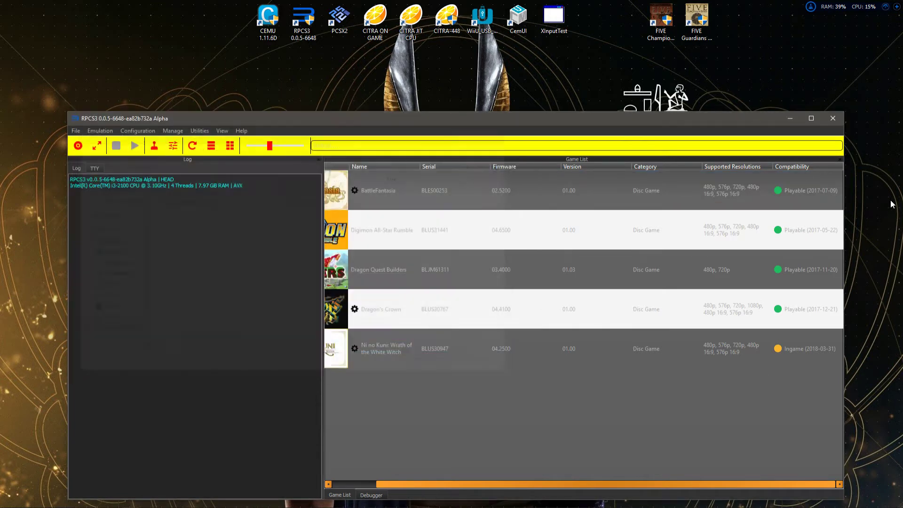
- Compare the compatibility status of all five listed games, then return the list to its first columns with nothing selected
click(781, 190)
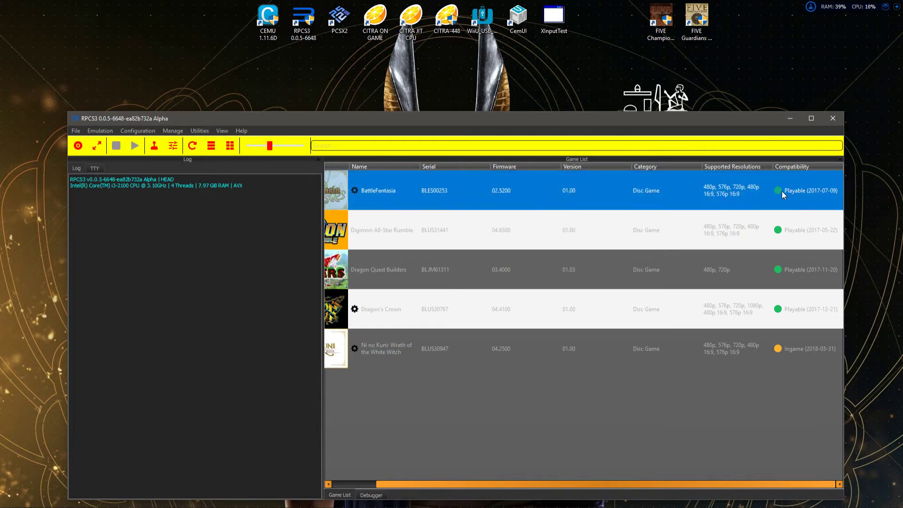
click(783, 229)
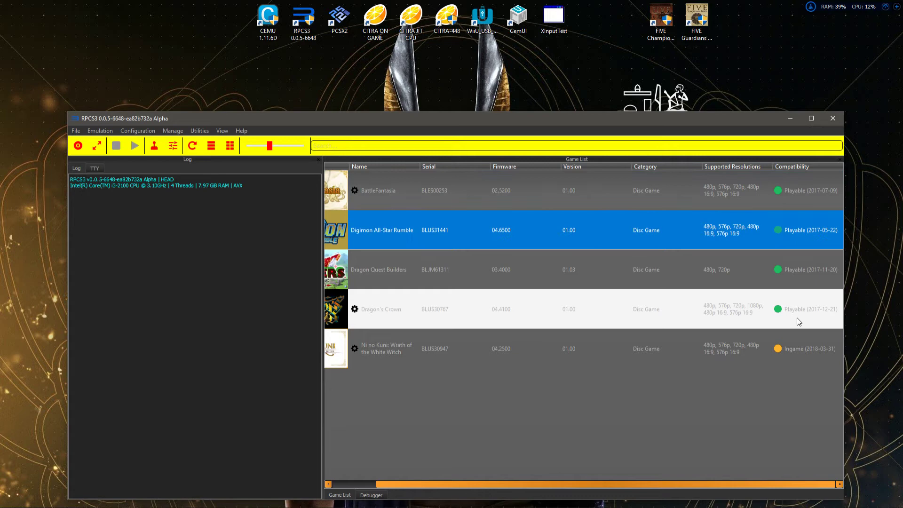
click(784, 350)
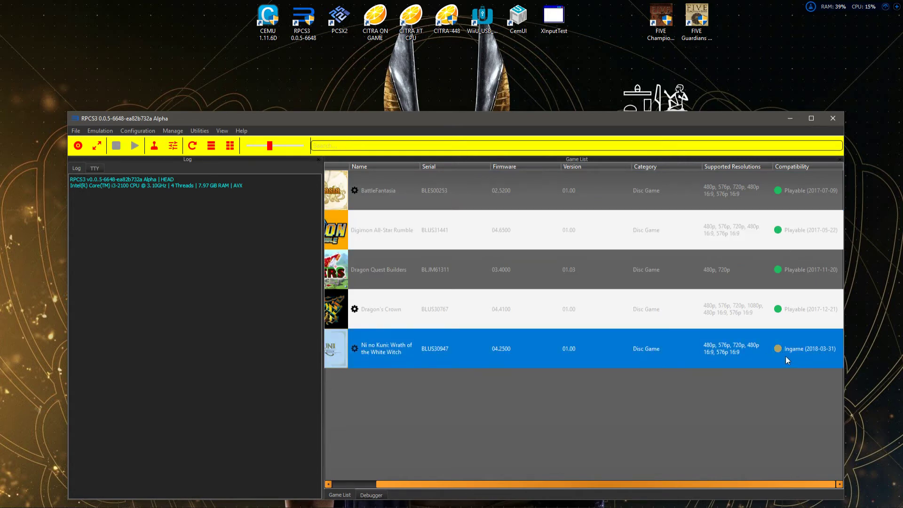
click(748, 308)
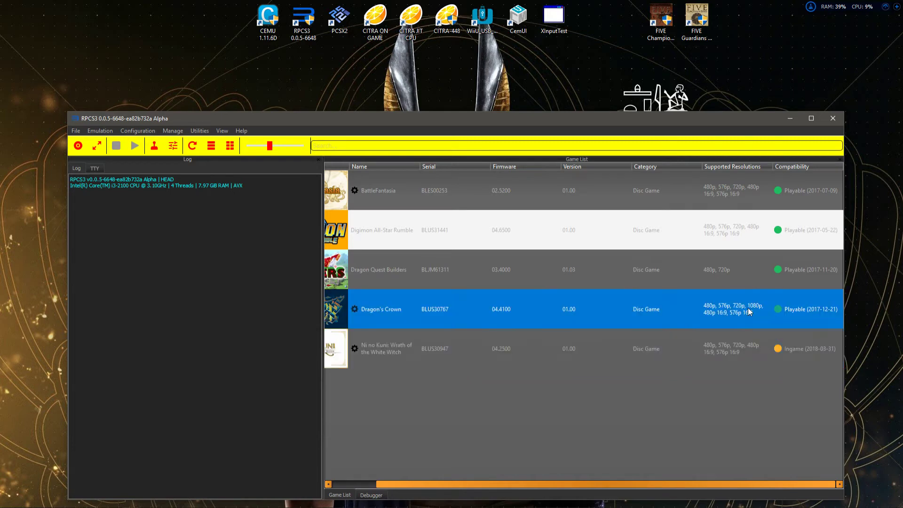
click(793, 278)
drag(641, 482, 537, 480)
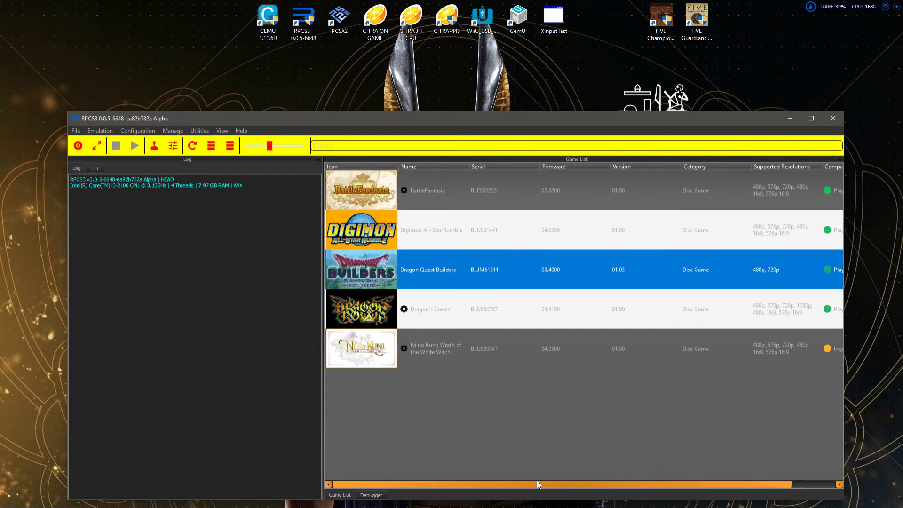
click(610, 400)
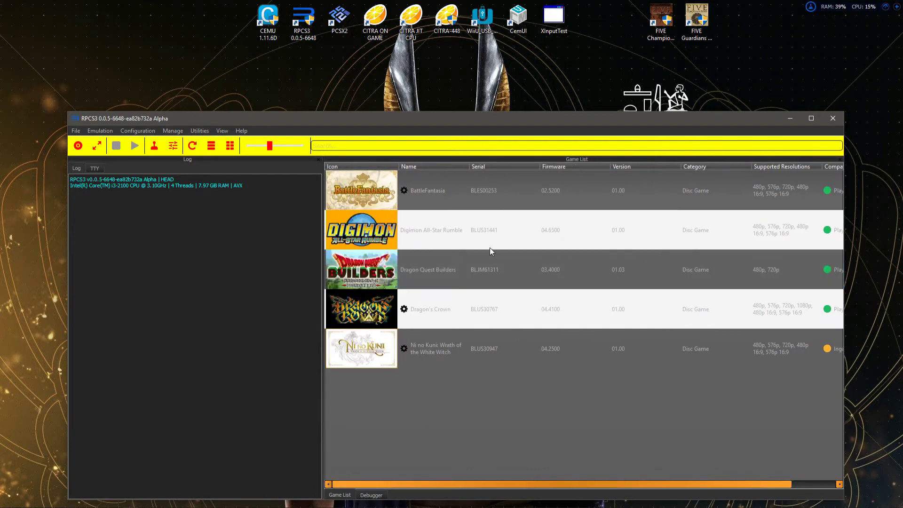
- Choose MMJoystick as Player 1's input handler in the gamepad settings
click(155, 149)
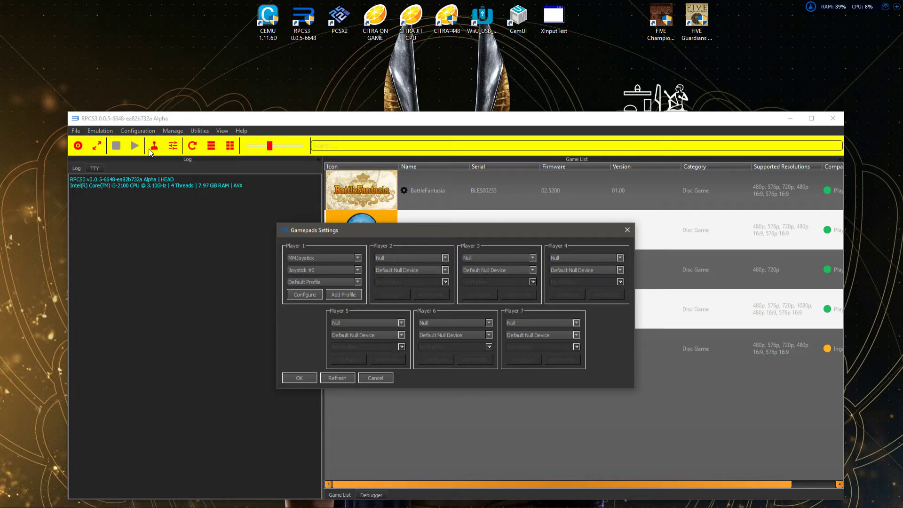
click(325, 256)
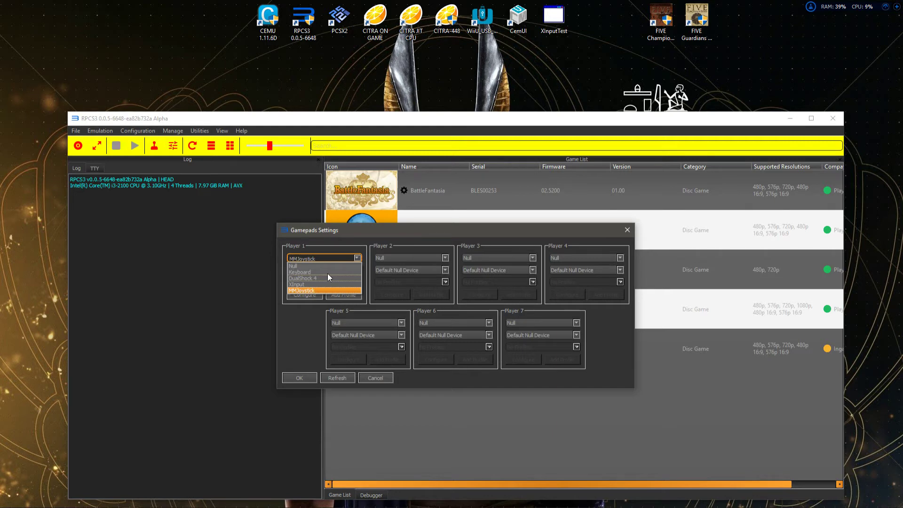
click(322, 291)
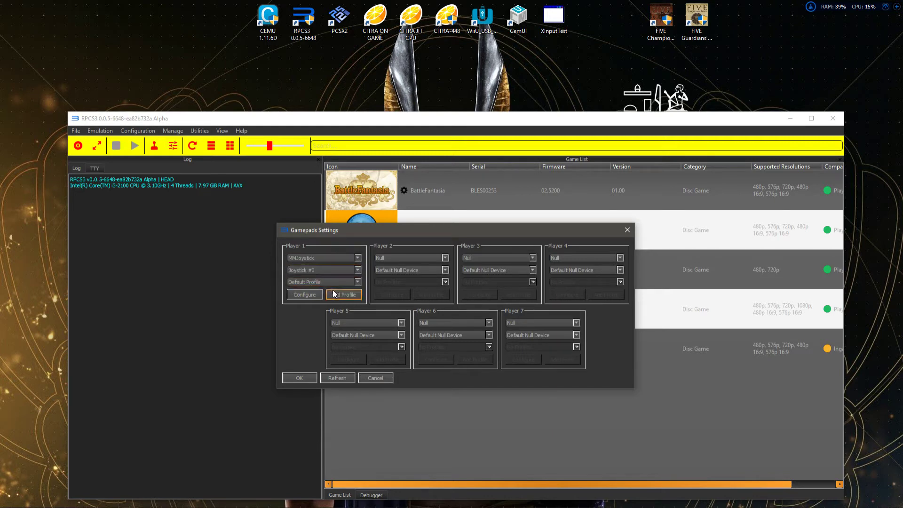
click(334, 255)
click(316, 257)
- Review Player 1's MMJoystick button mapping, including Cross and Triangle, save it and confirm the gamepad settings
click(293, 298)
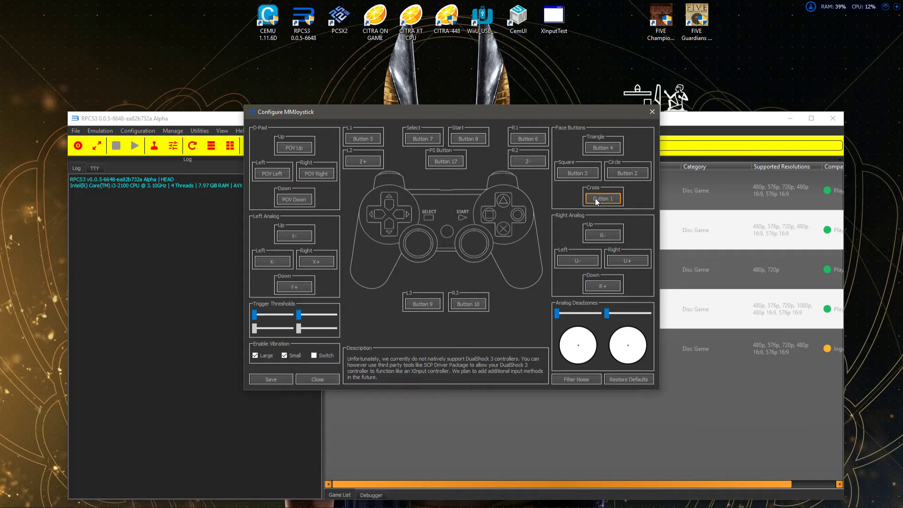
click(614, 148)
click(275, 379)
click(306, 377)
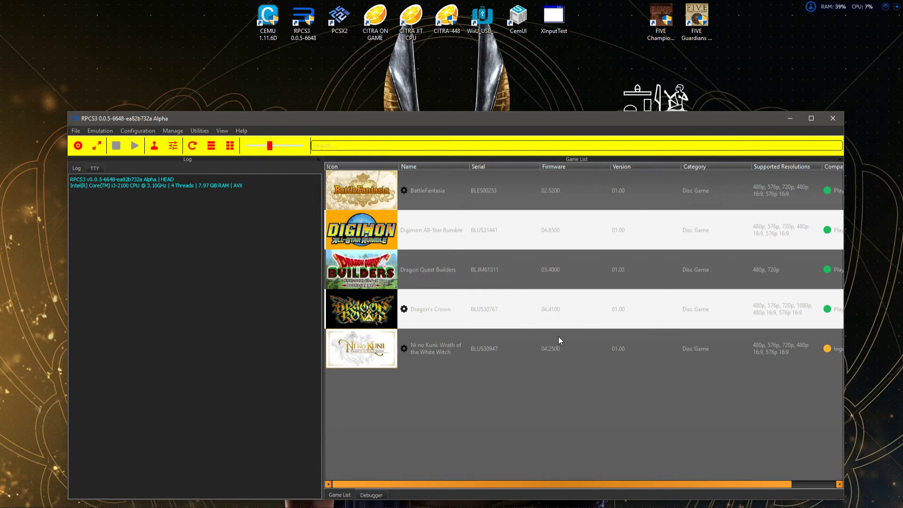
- Display the global CPU settings and close them without changing anything
click(422, 190)
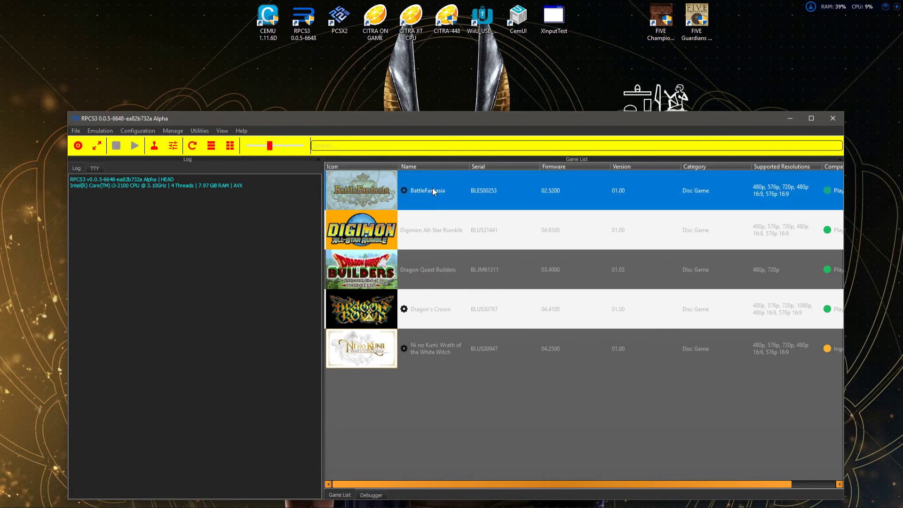
right_click(433, 188)
click(413, 194)
click(139, 132)
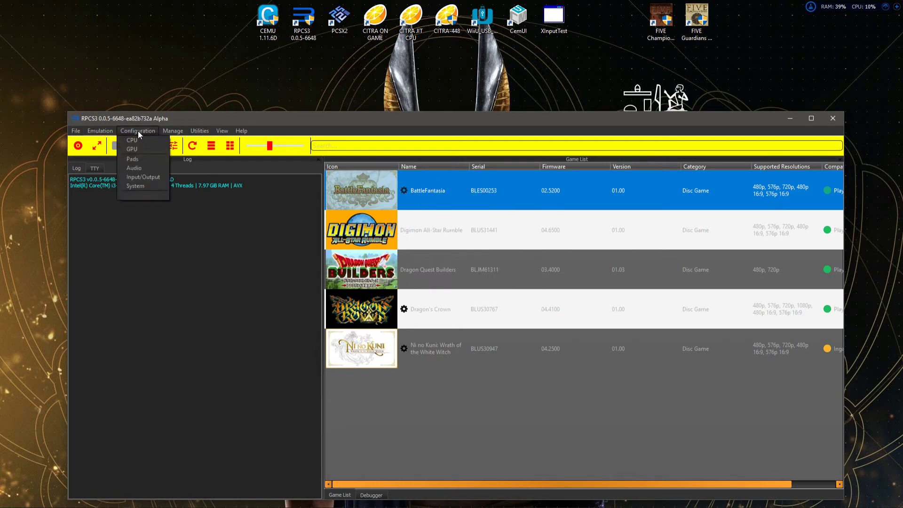
click(137, 132)
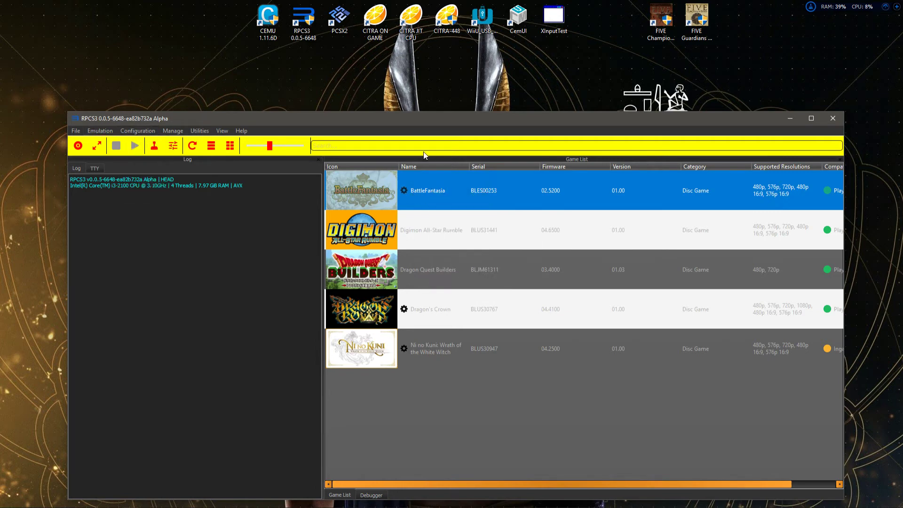
click(133, 131)
click(142, 142)
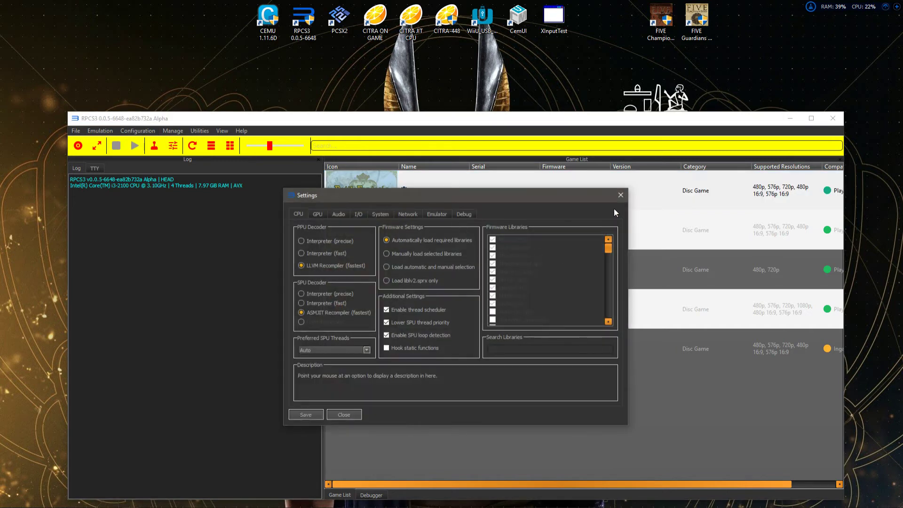
click(621, 195)
- Inspect BattleFantasia's custom CPU and GPU configuration, including the additional GPU settings, and close it without saving
right_click(408, 188)
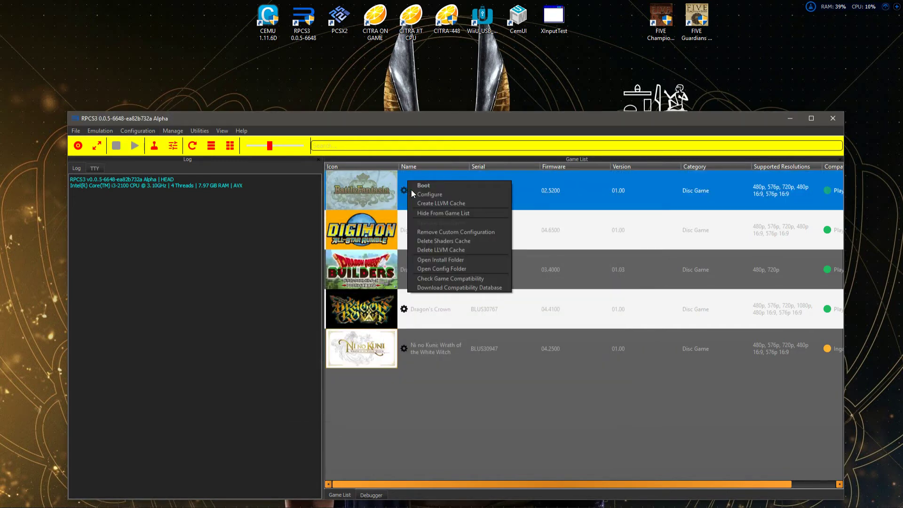
click(419, 194)
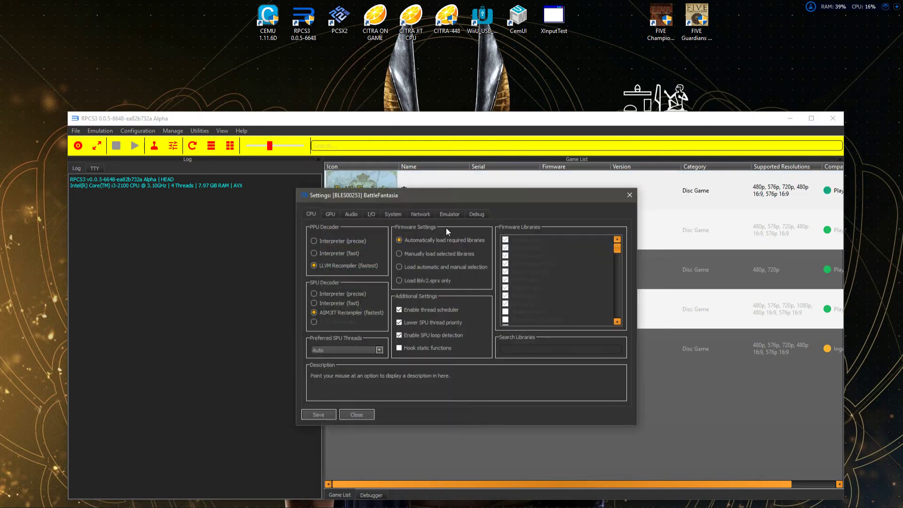
click(330, 215)
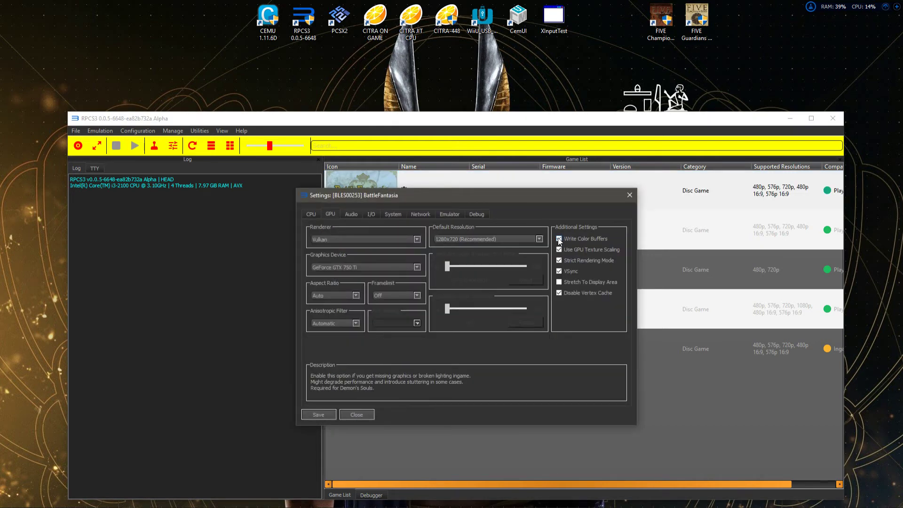
click(559, 282)
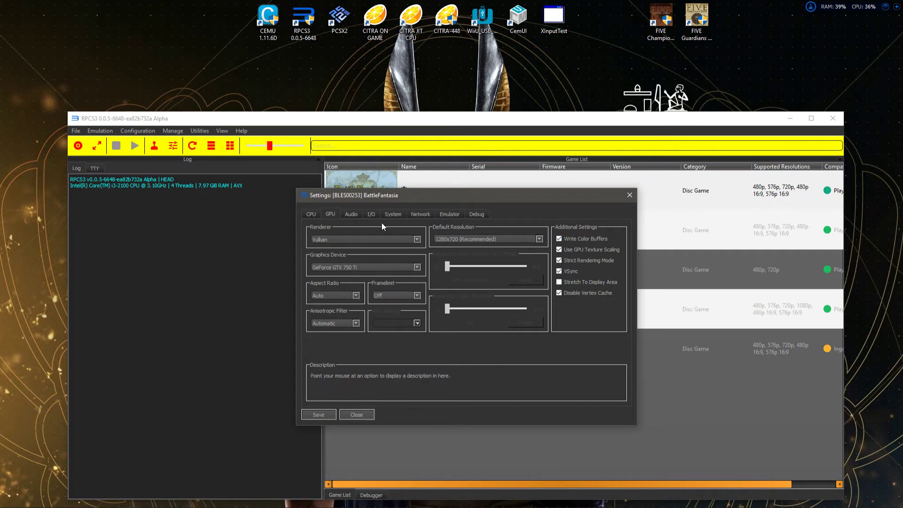
click(623, 196)
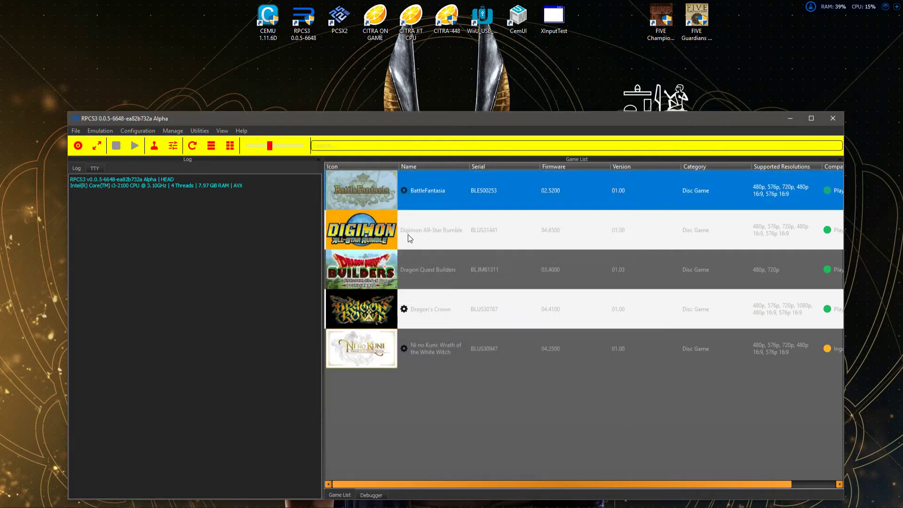
- Look through Digimon All-Star Rumble's CPU, GPU, audio and I/O configuration and close it without saving
right_click(408, 233)
click(414, 241)
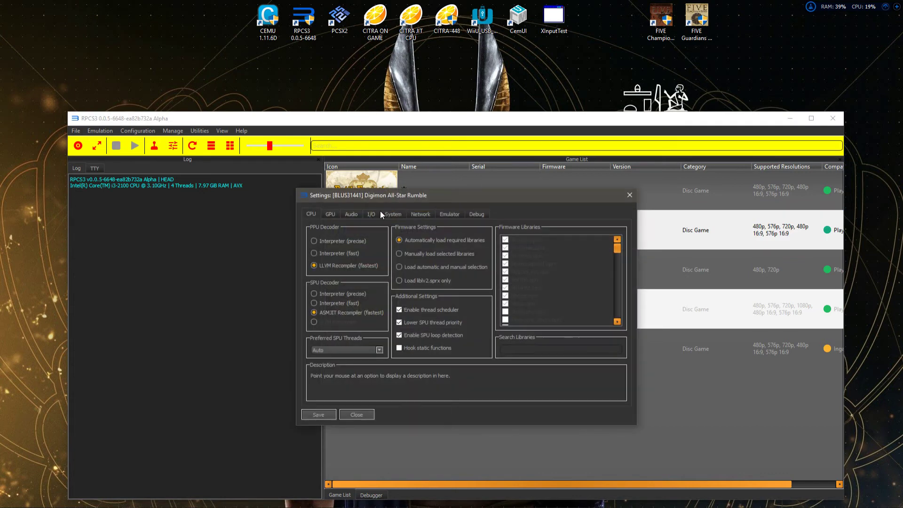
click(353, 214)
click(369, 214)
click(330, 213)
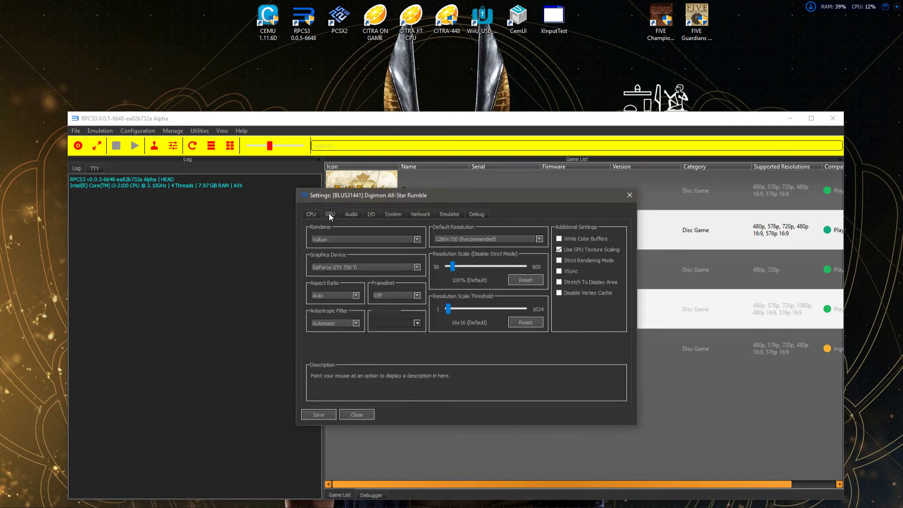
mouse_move(572, 249)
click(310, 214)
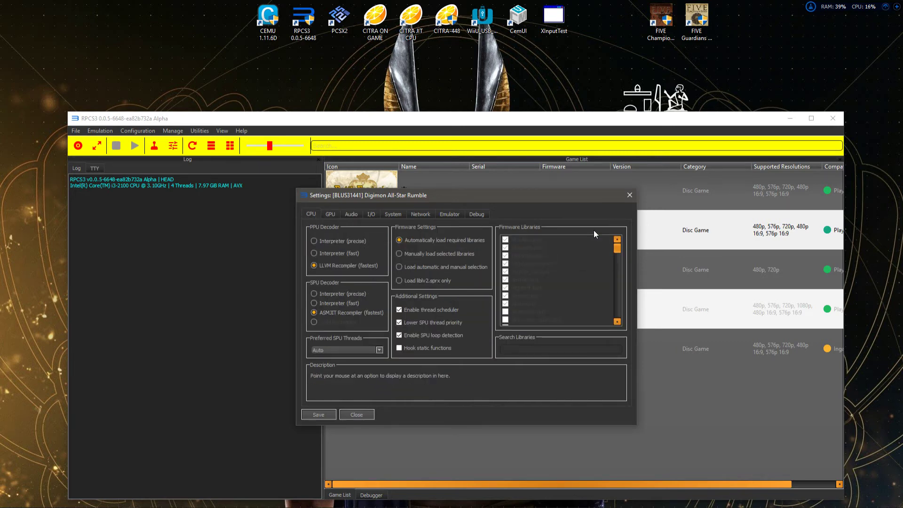
click(630, 195)
- Inspect Dragon Quest Builders' CPU and GPU configuration and close it without saving
click(413, 266)
right_click(413, 266)
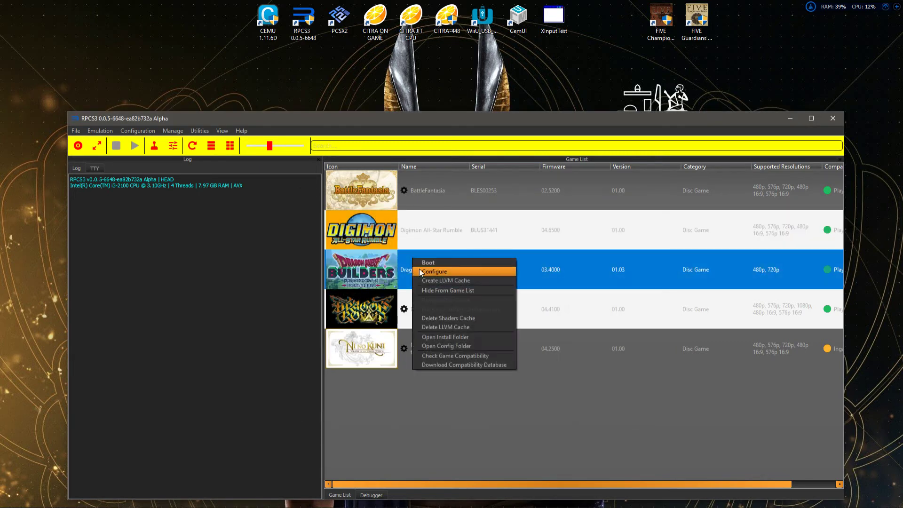
key(Escape)
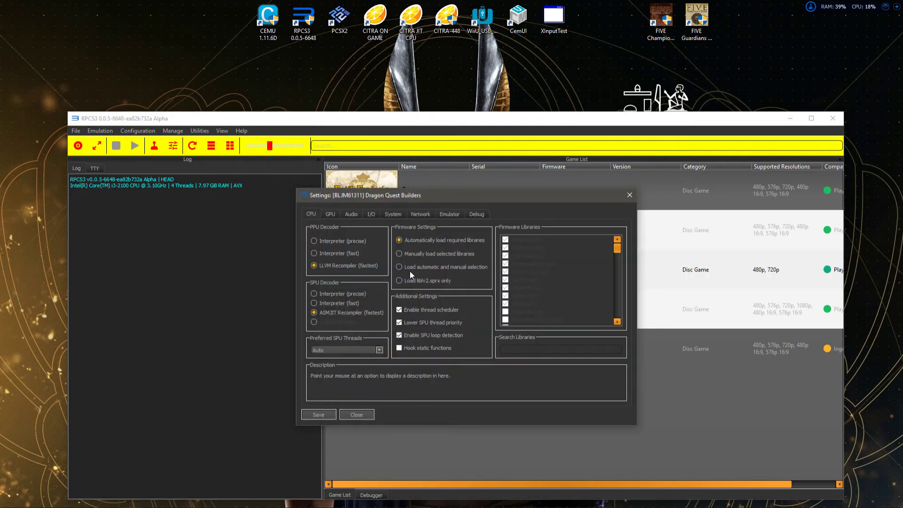
click(335, 218)
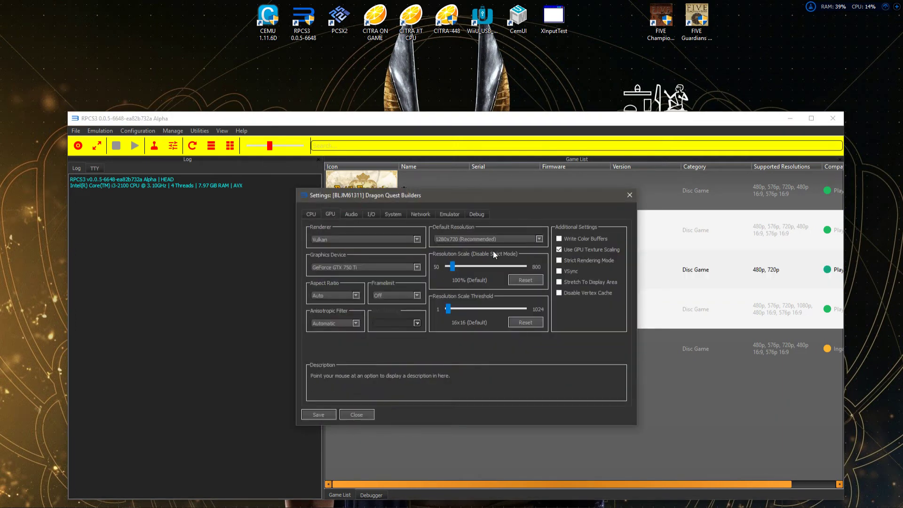
click(629, 195)
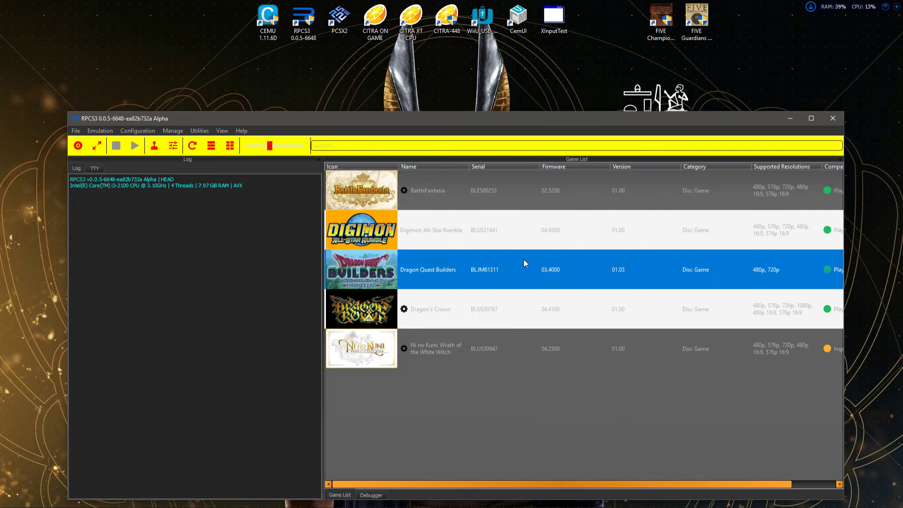
- Inspect the custom CPU and GPU configuration of Dragon's Crown and close it without saving
right_click(428, 309)
click(437, 311)
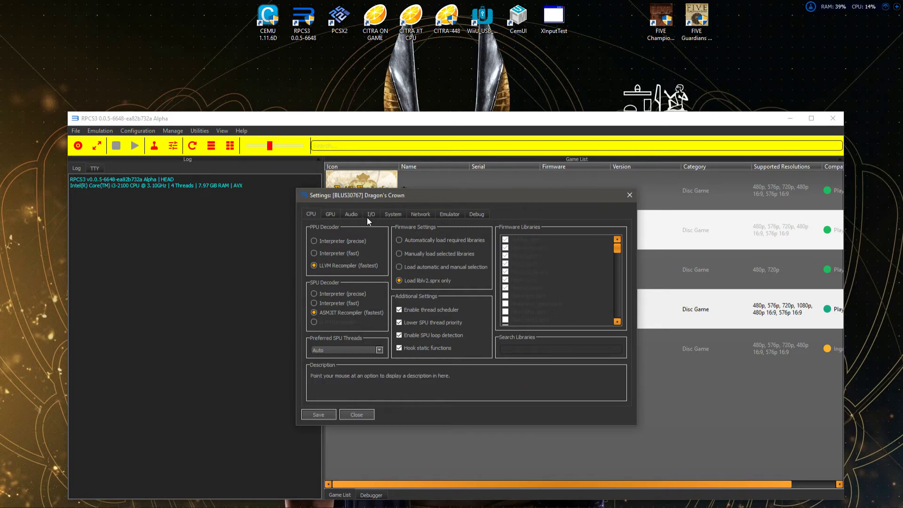
click(334, 214)
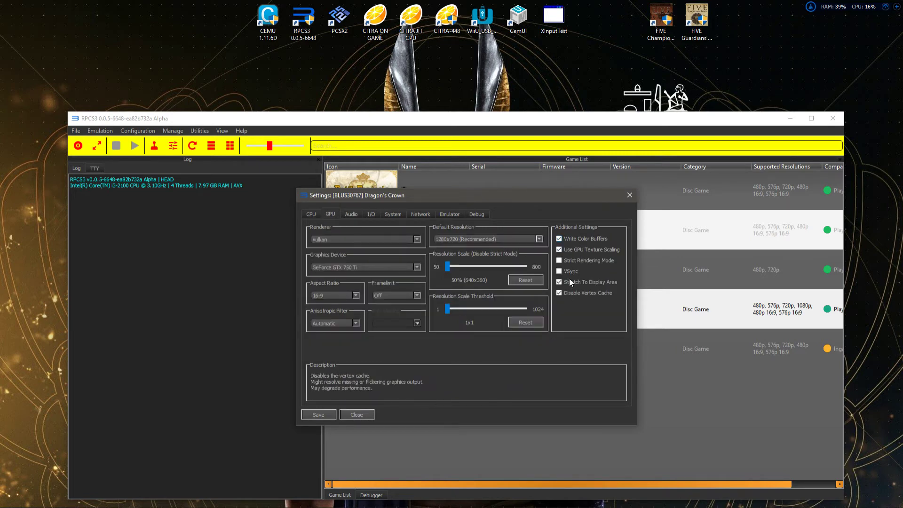
click(629, 195)
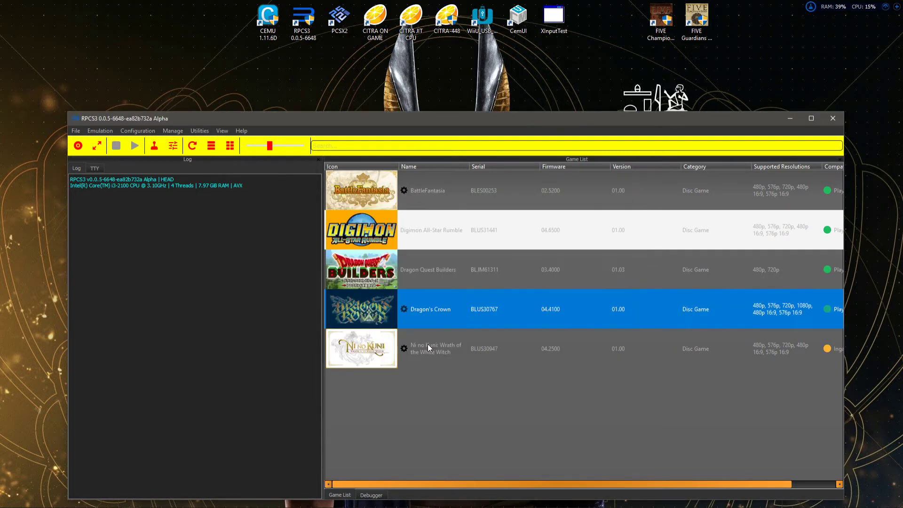
- Inspect the custom CPU and GPU configuration of Ni no Kuni: Wrath of the White Witch and close it without saving
right_click(430, 338)
click(442, 352)
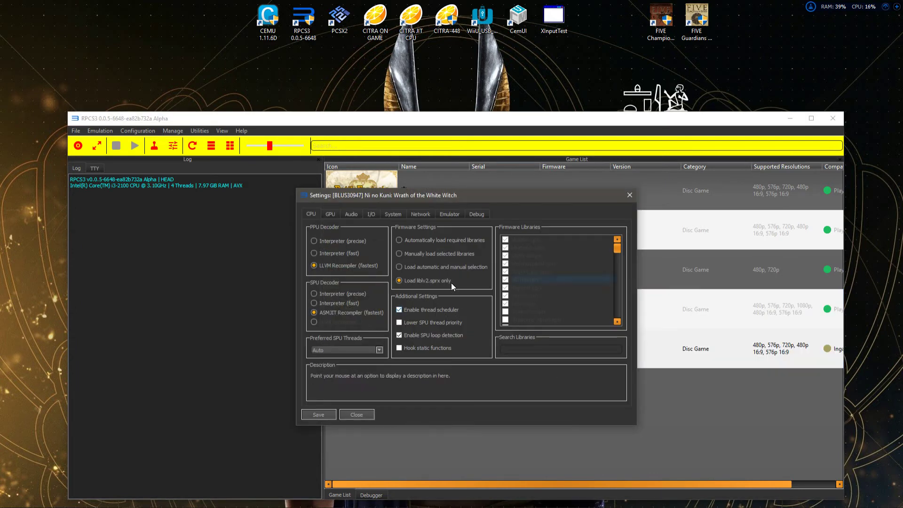
click(331, 214)
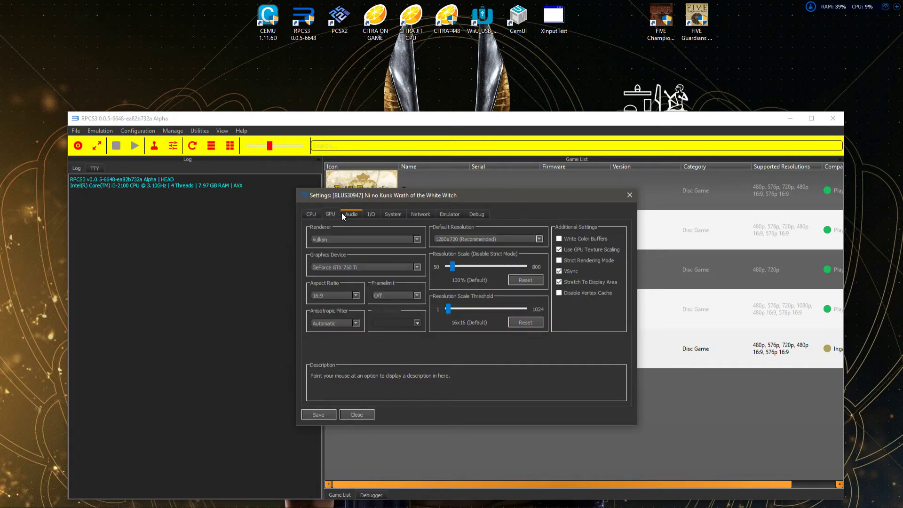
click(629, 195)
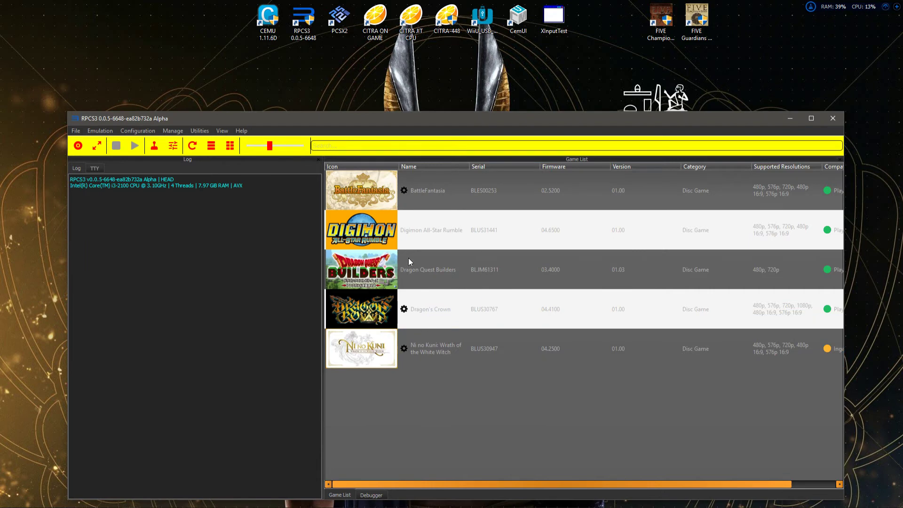
- Boot Digimon All-Star Rumble from the game list
click(421, 236)
right_click(428, 216)
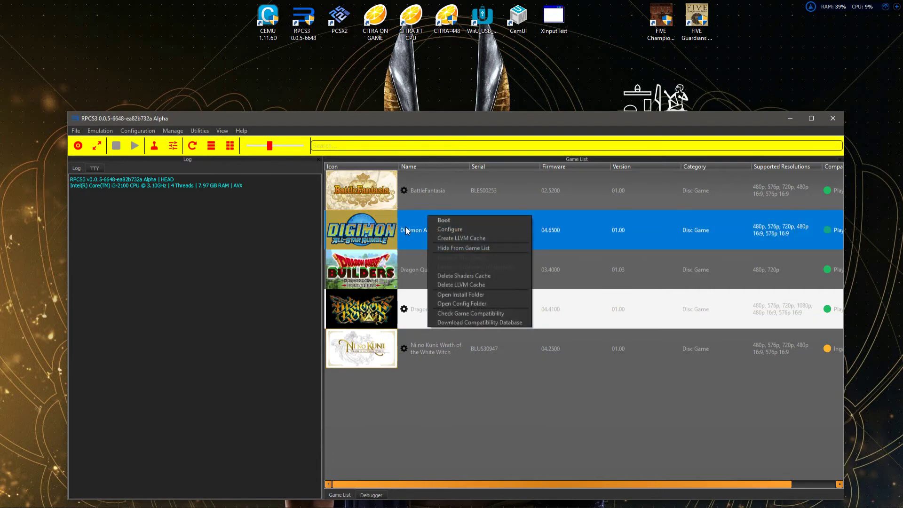
click(456, 219)
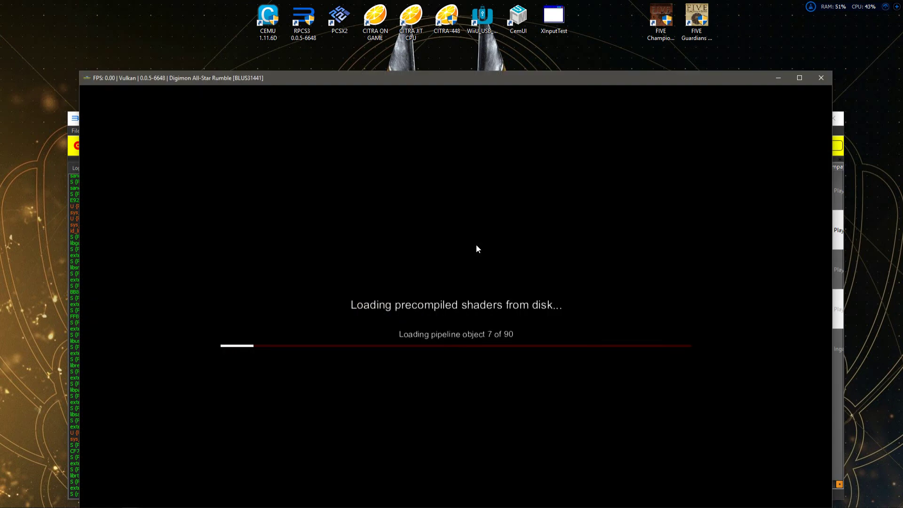
- Move the Digimon All-Star Rumble game window higher on the desktop and maximize it
drag(529, 76, 528, 58)
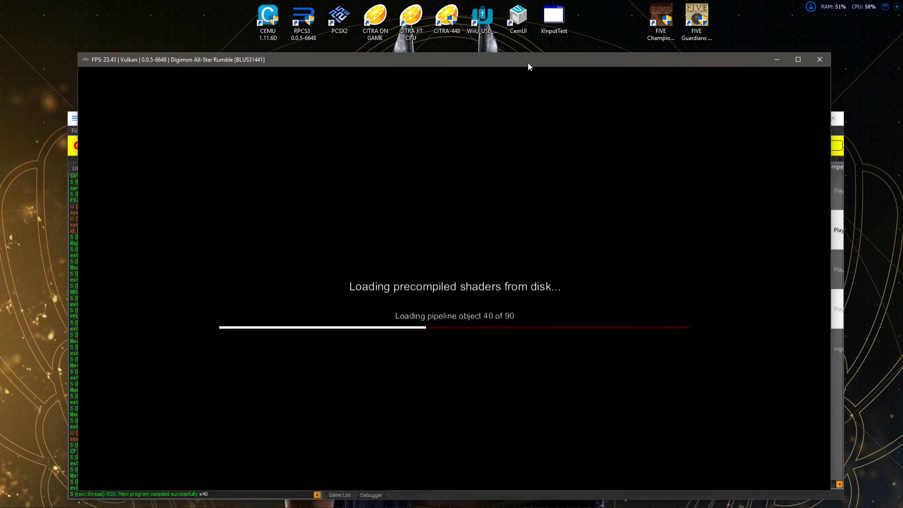
click(799, 60)
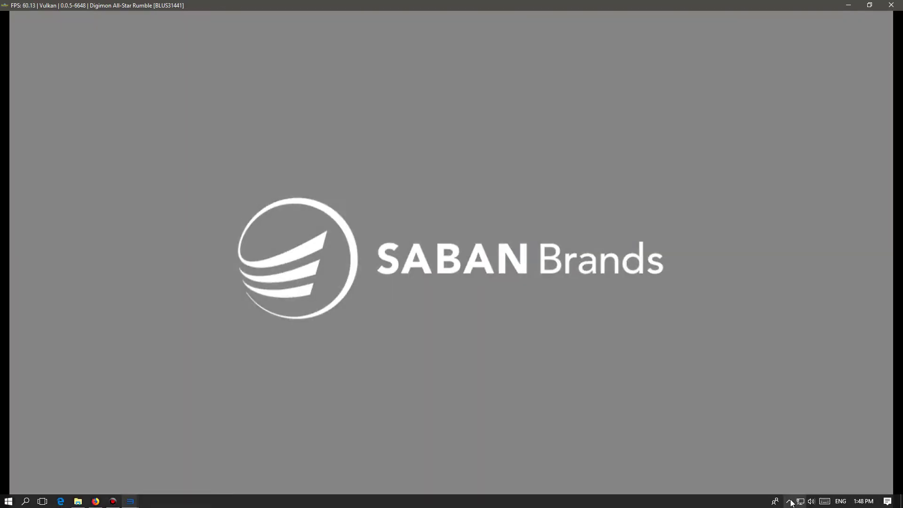
- Lower the game's volume to near its minimum in the Windows Volume Mixer and close the mixer
click(790, 502)
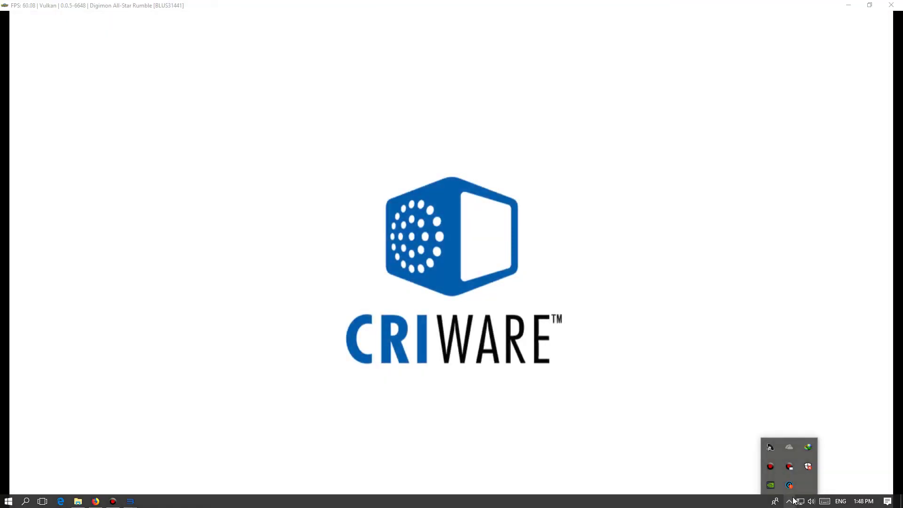
click(812, 502)
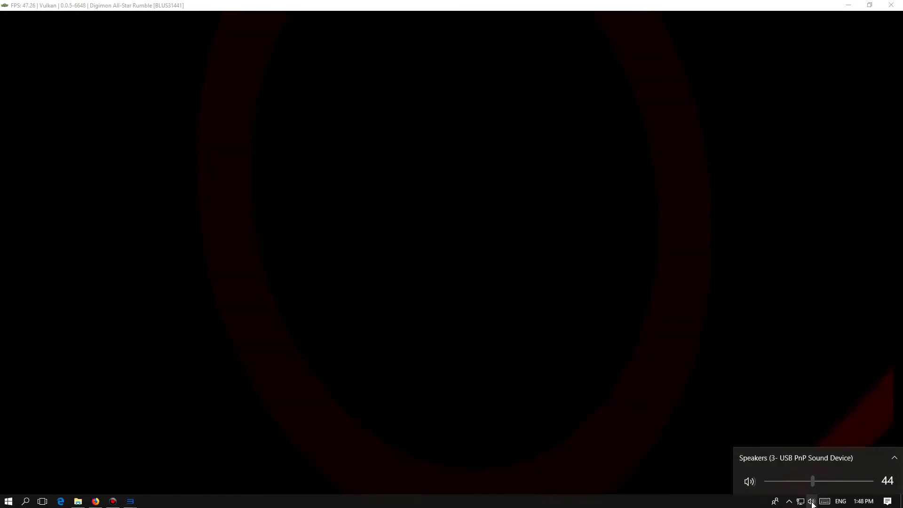
click(812, 503)
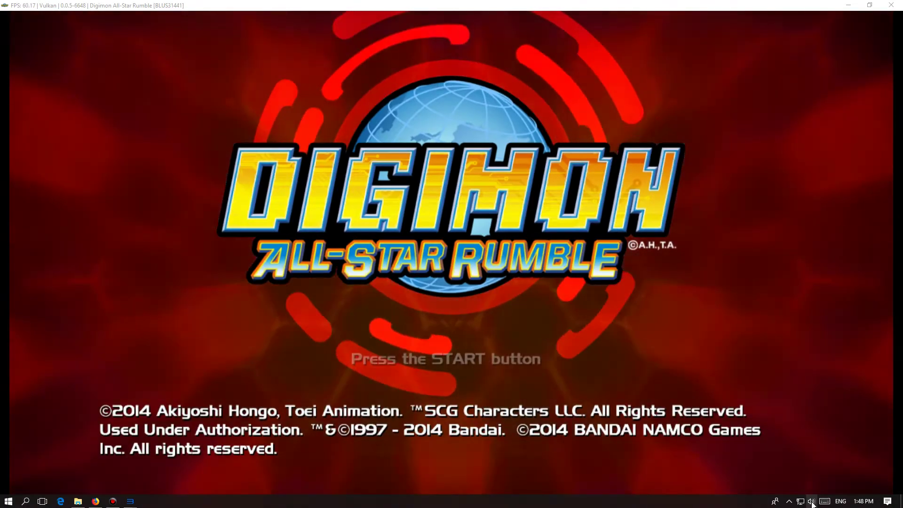
right_click(812, 504)
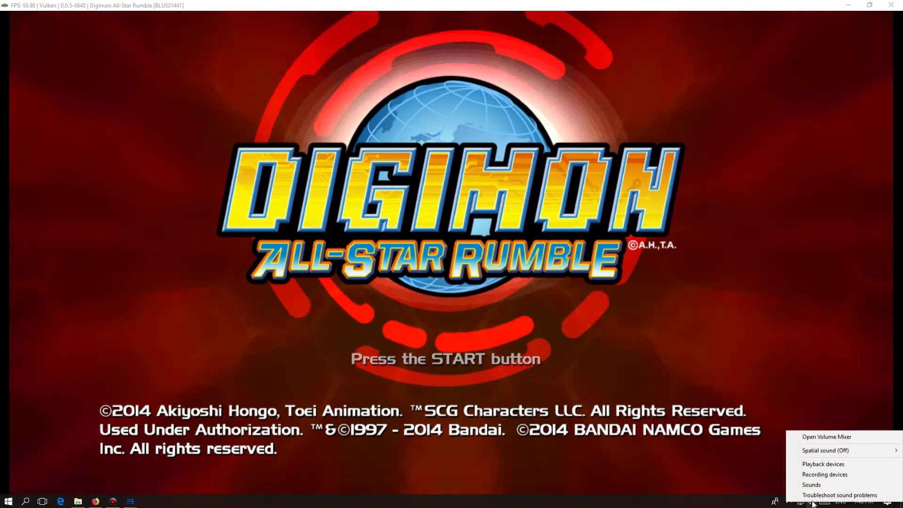
click(831, 441)
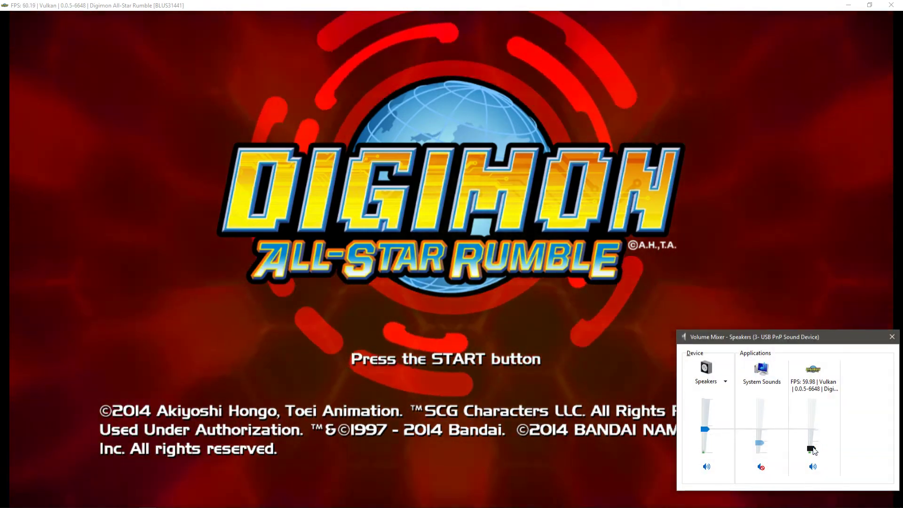
drag(813, 450, 813, 452)
click(892, 336)
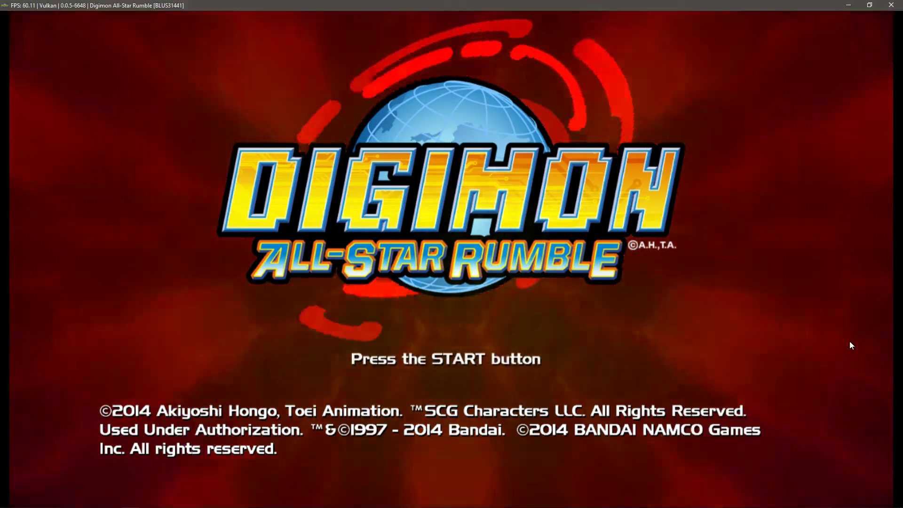
- Skip the demo battle and proceed from the title screen to the game's mode selection
key(Return)
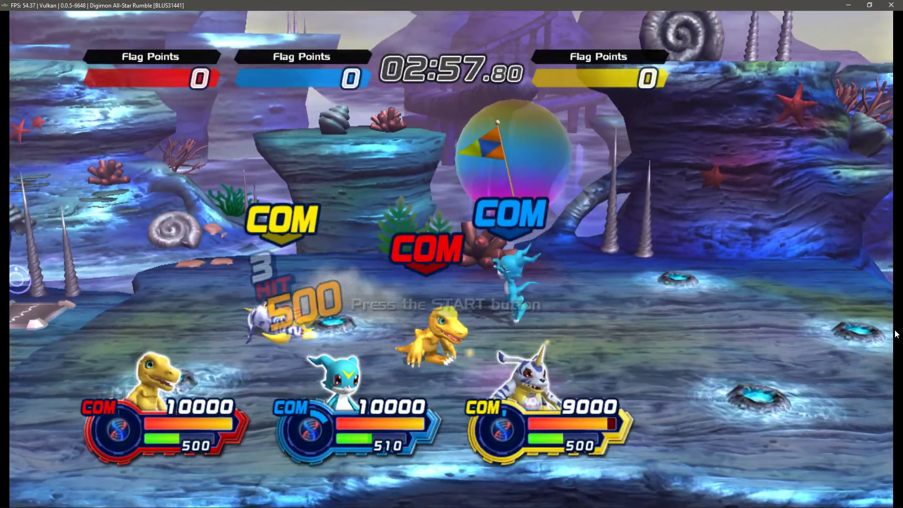
key(Return)
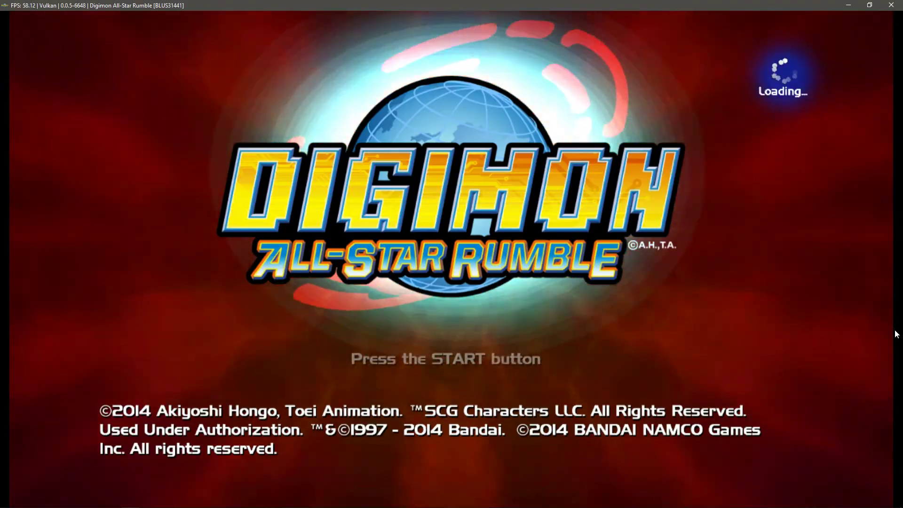
key(Return)
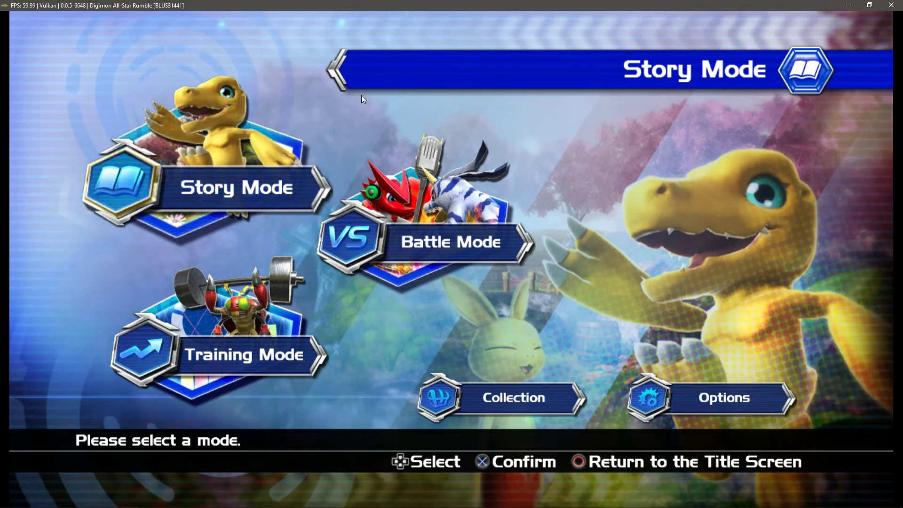
- Browse the game modes, choose Story Mode and continue the saved game at Digital Plains
key(Right)
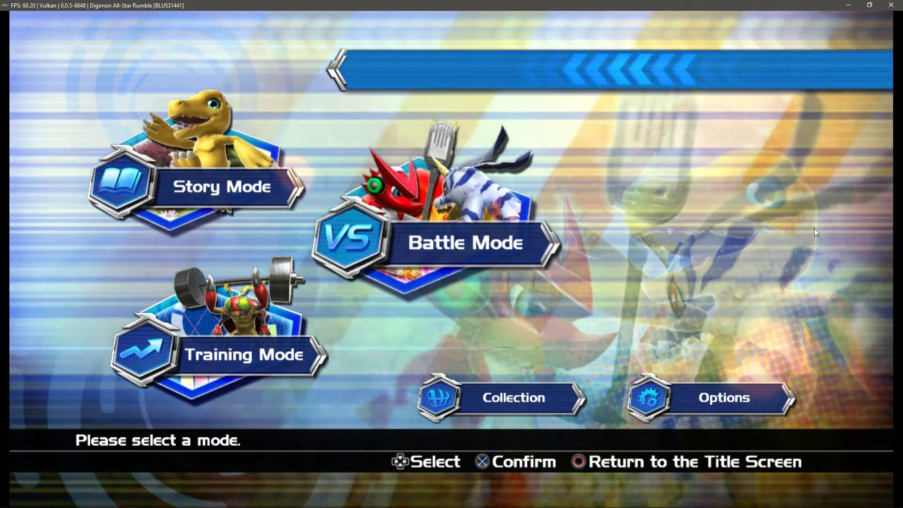
key(Left)
key(Right)
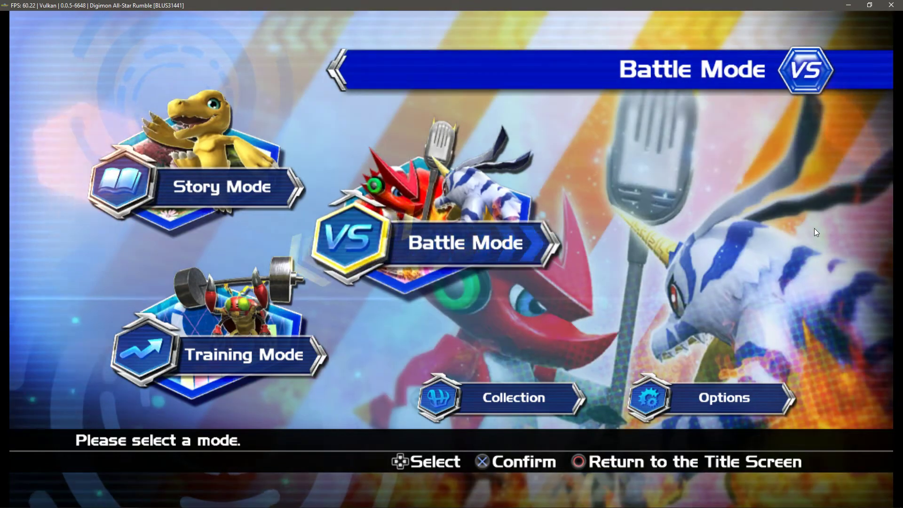
key(Left)
key(Right)
key(Left)
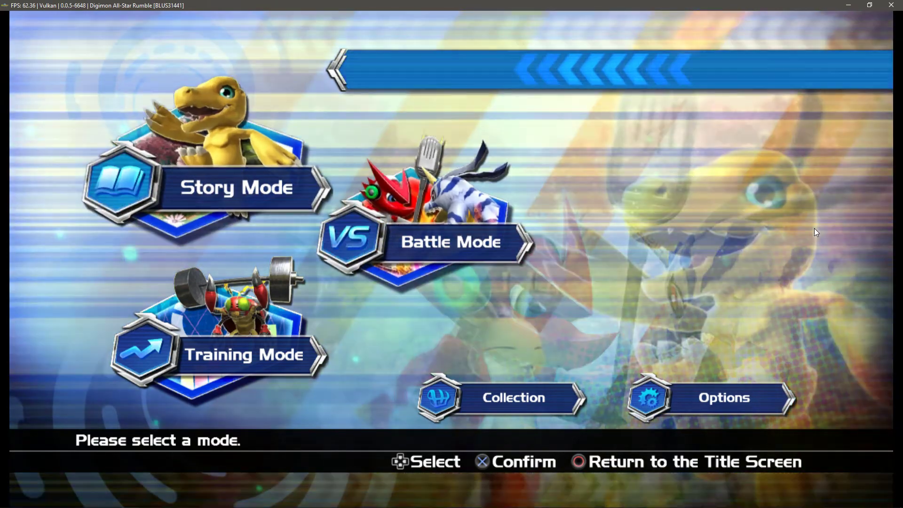
key(Down)
key(Right)
key(Up)
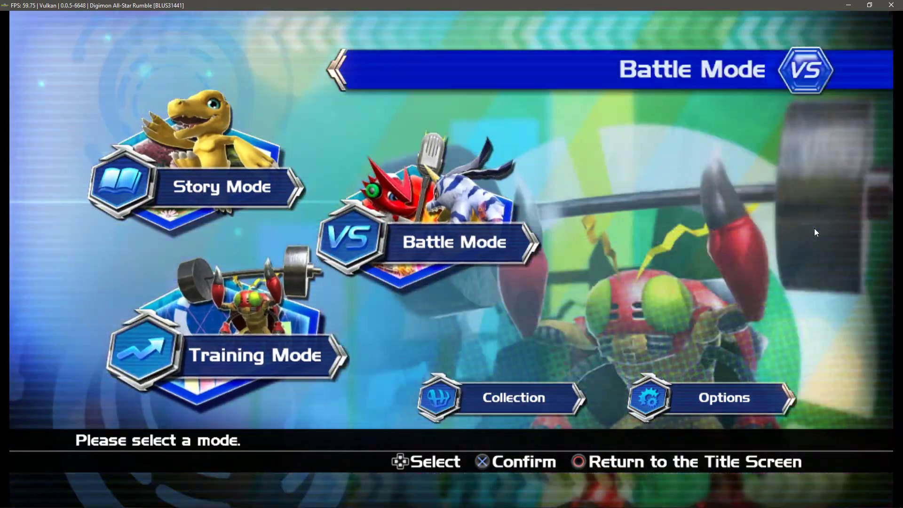
key(Left)
key(x)
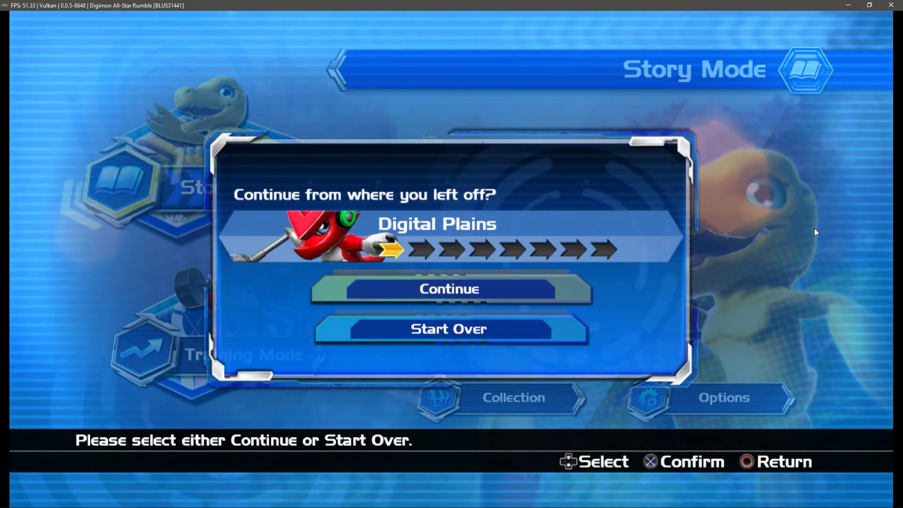
key(x)
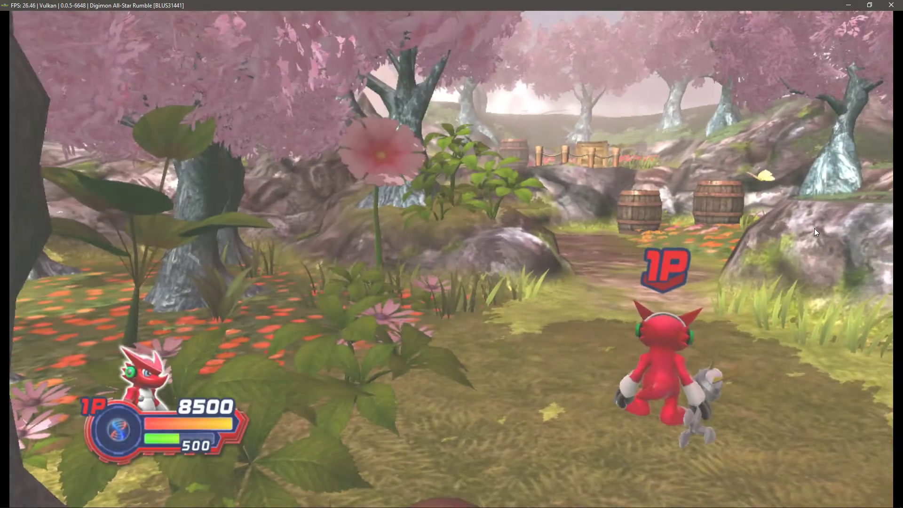
key(w)
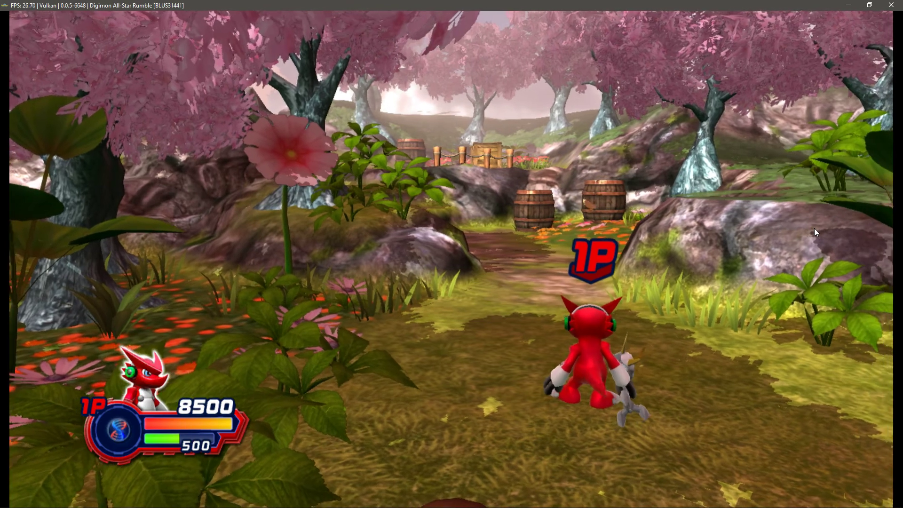
key(w)
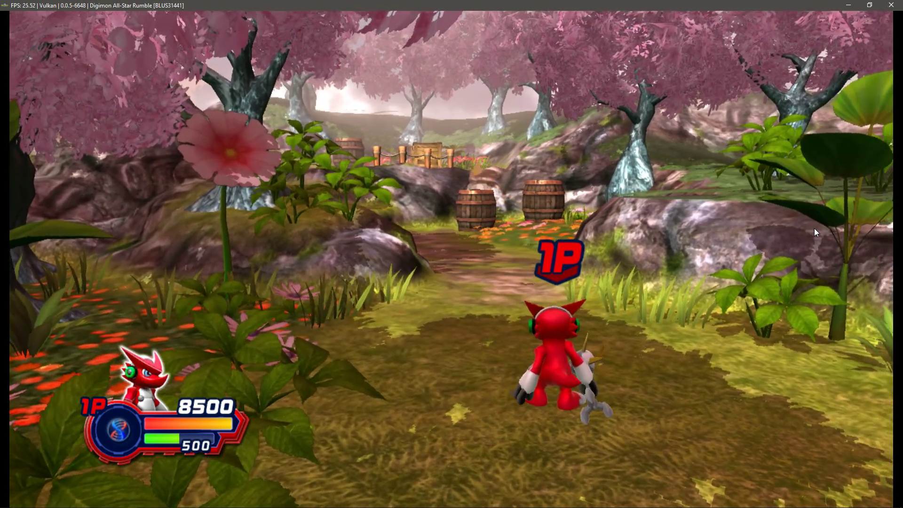
key(w)
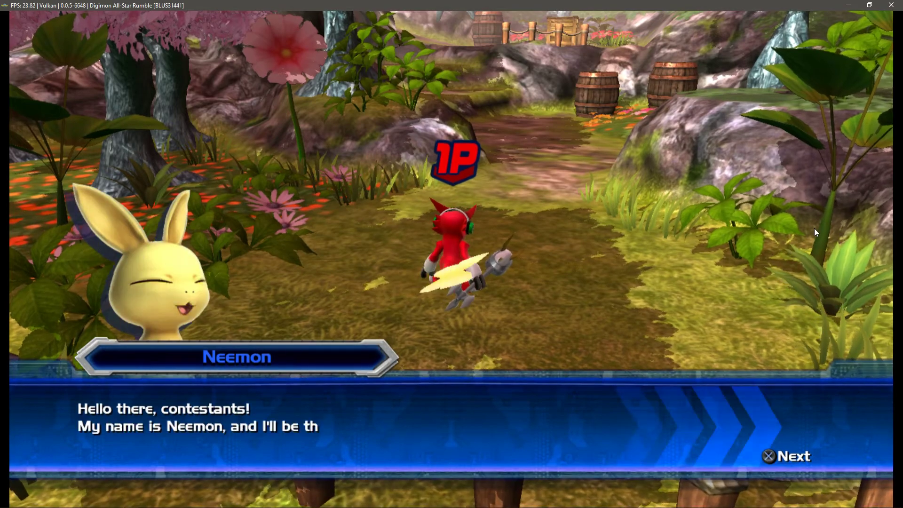
key(x)
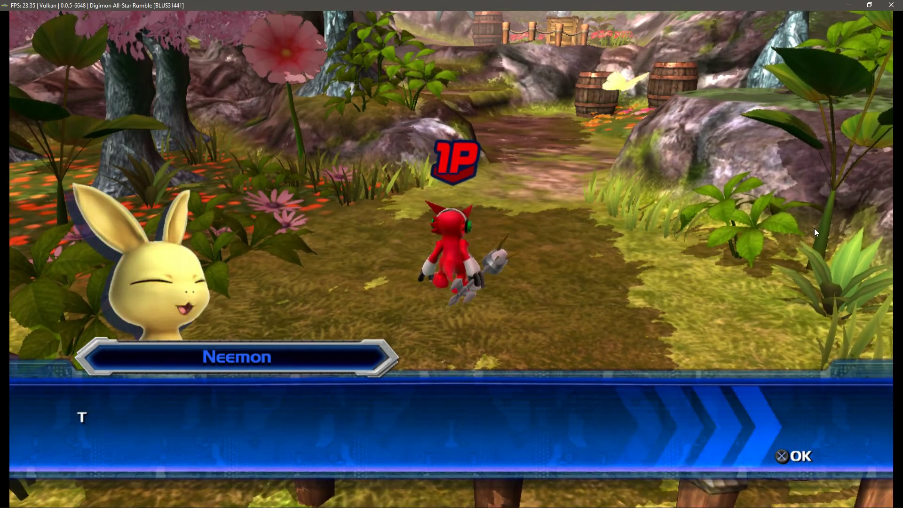
key(x)
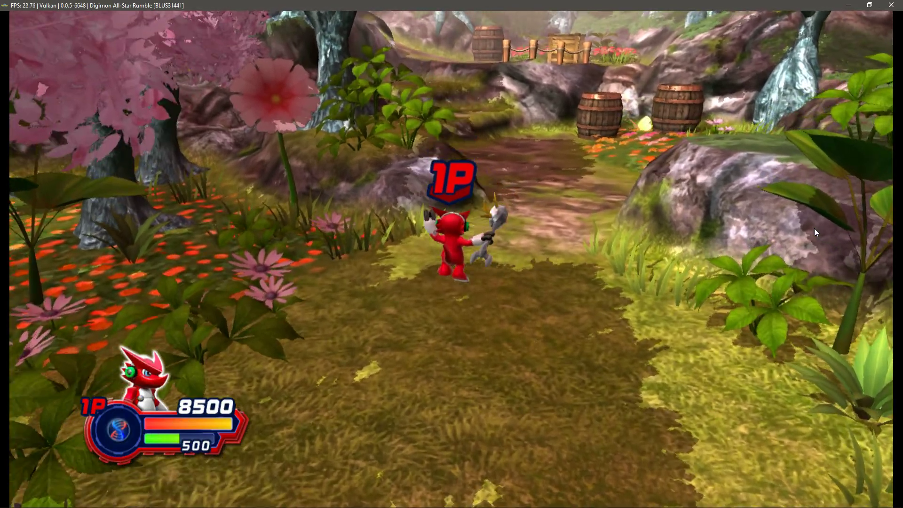
key(w)
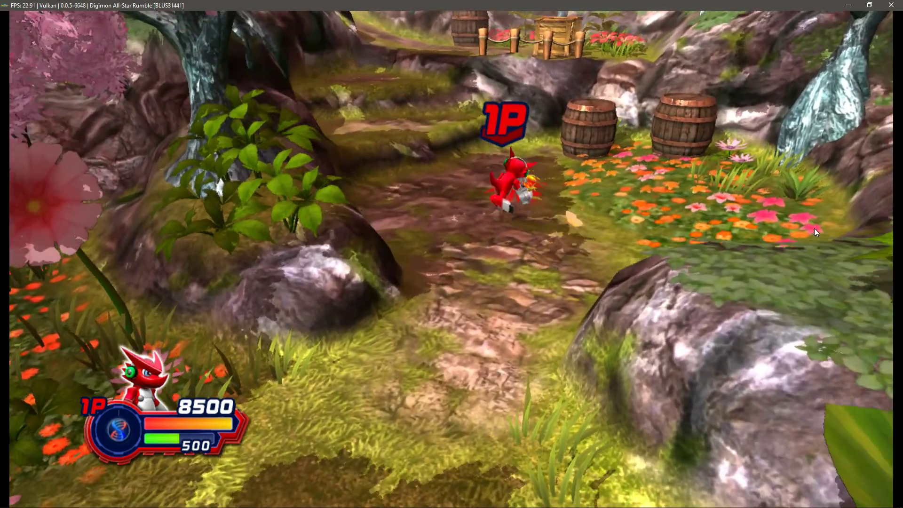
key(z)
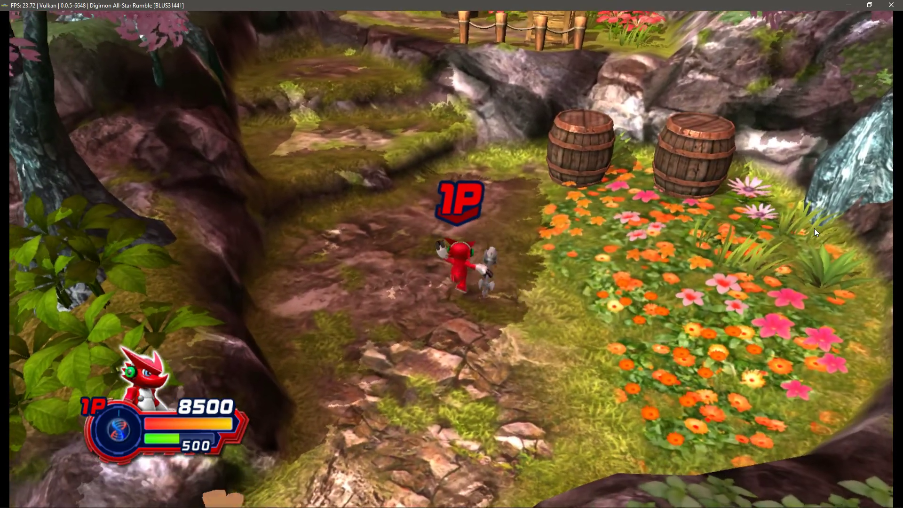
key(v)
key(d)
key(w)
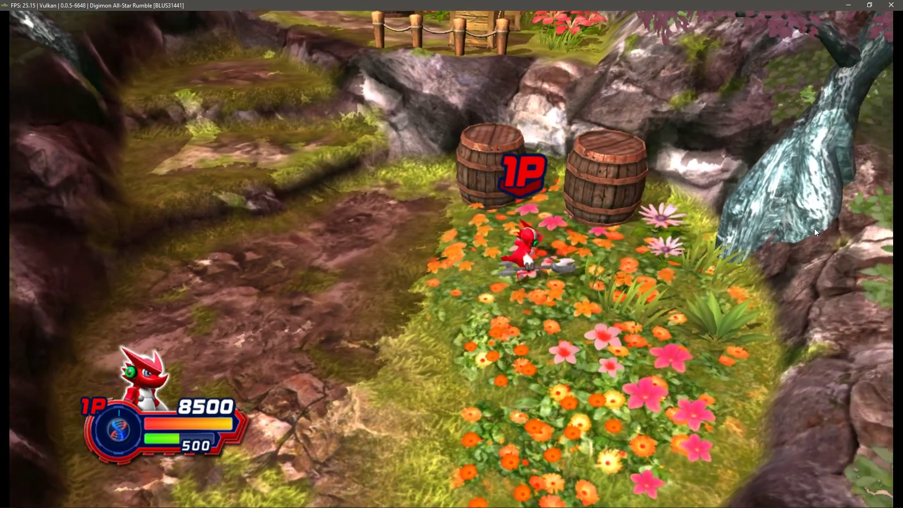
key(z)
key(w)
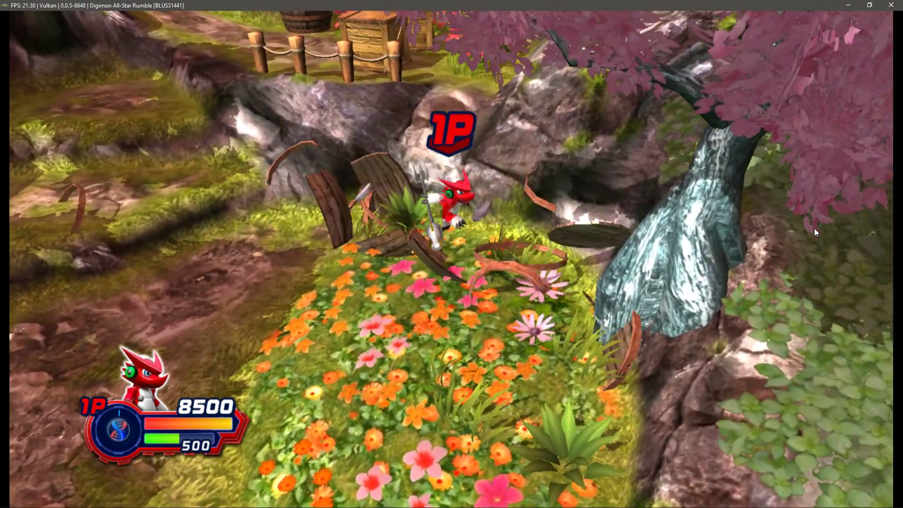
key(d)
key(a)
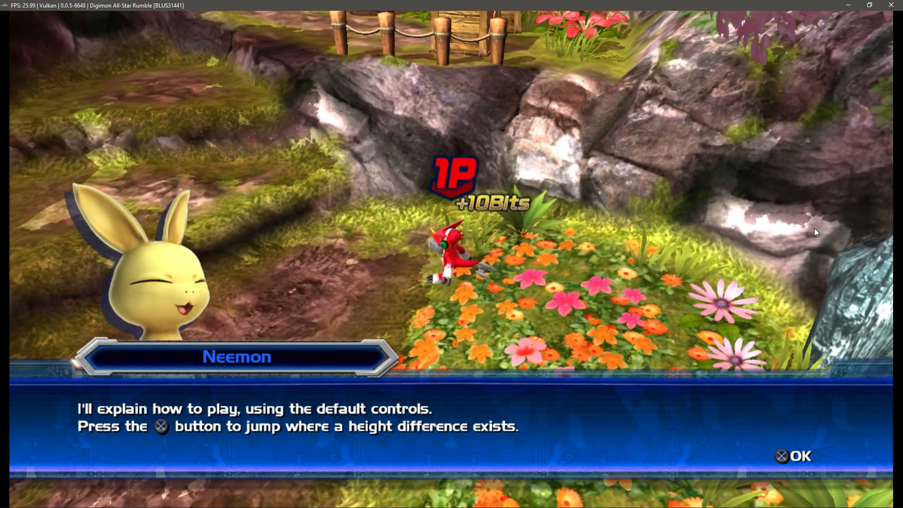
key(x)
key(a)
key(w)
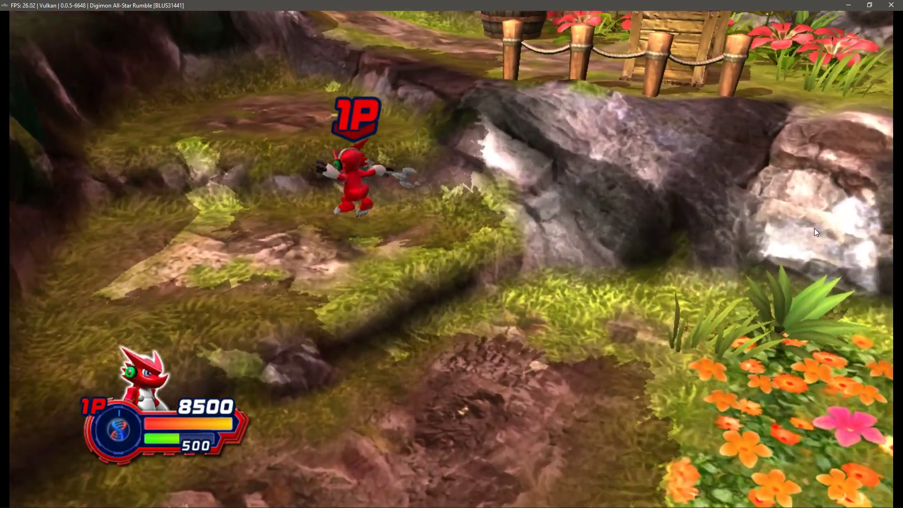
key(w)
key(x)
key(d)
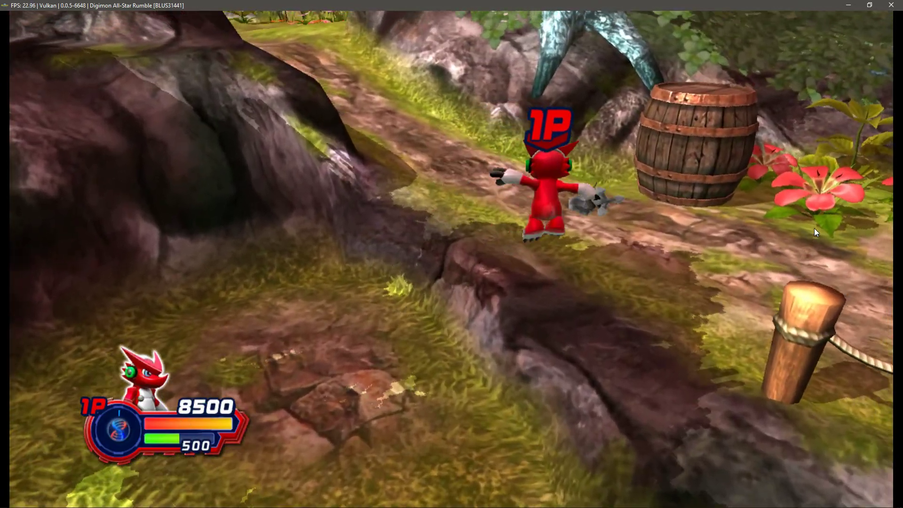
key(d)
key(w)
key(z)
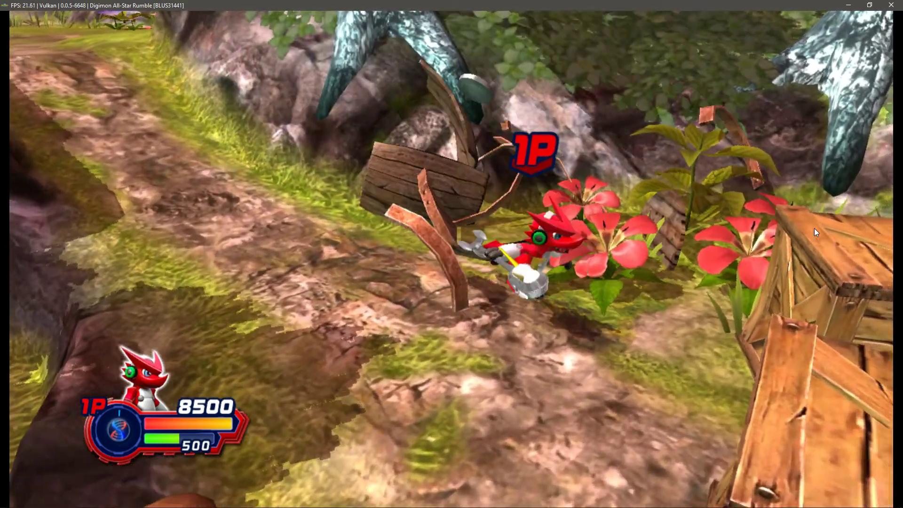
key(z)
key(d)
key(z)
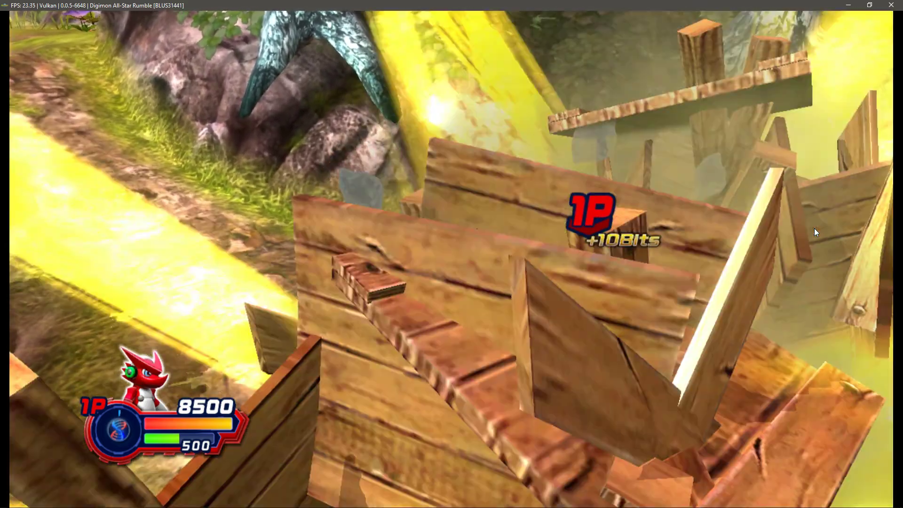
key(x)
key(a)
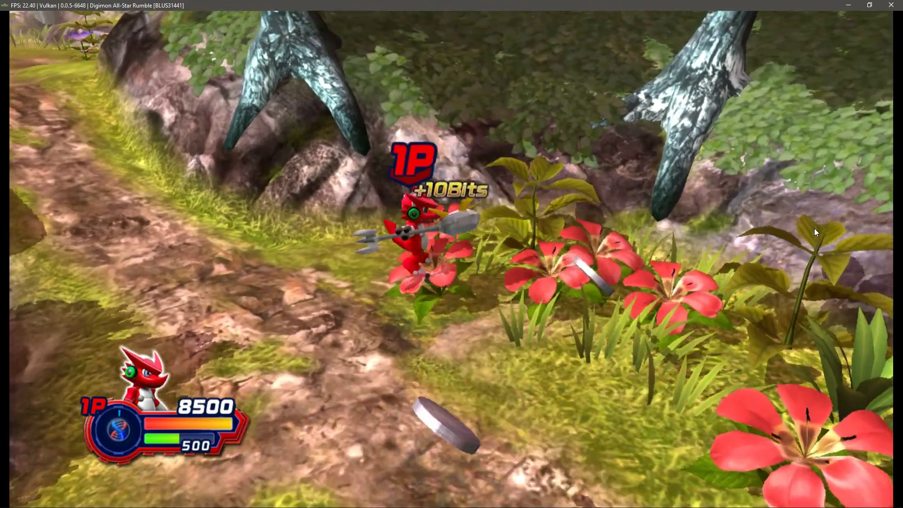
key(x)
key(a)
key(w)
key(x)
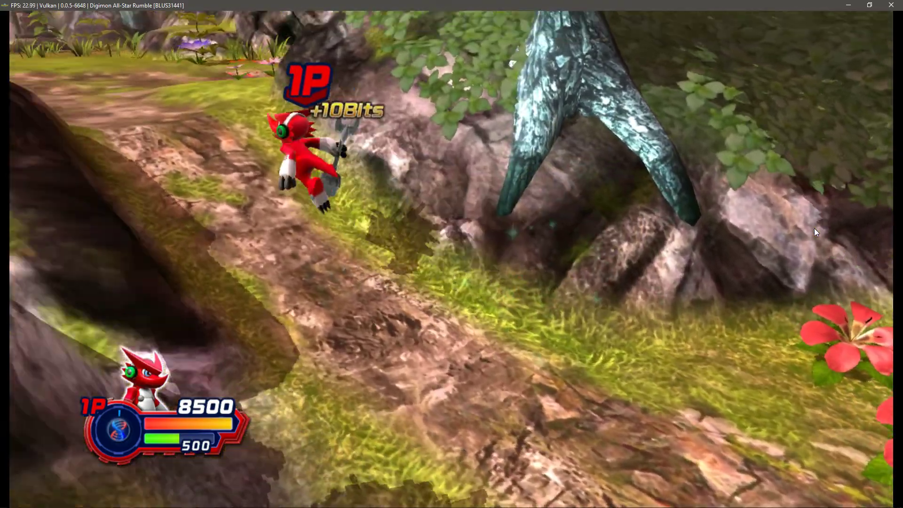
key(w)
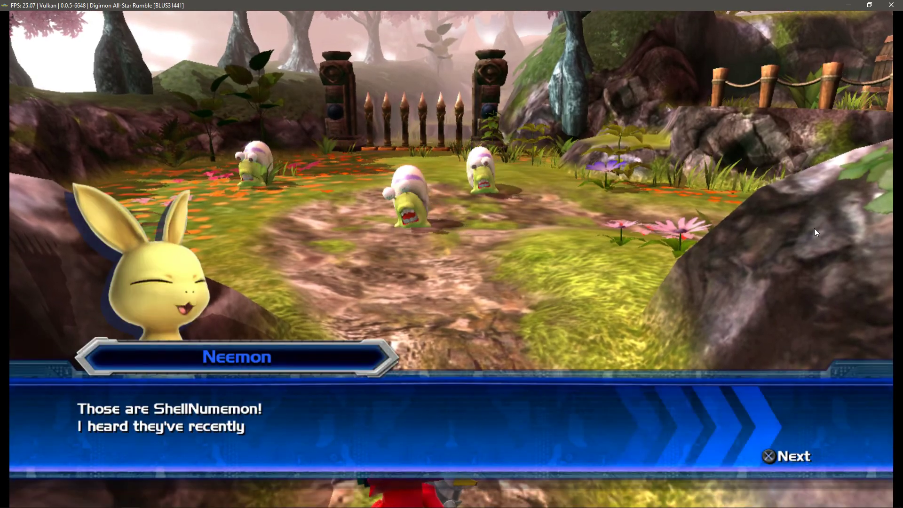
key(x)
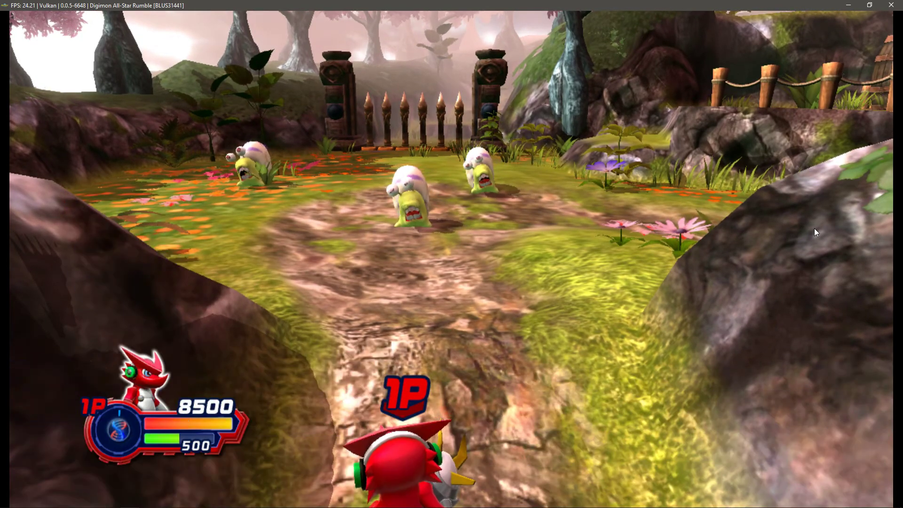
key(w)
key(z)
- Fight the snail-like enemies around the flower meadow with the red Digimon and collect the orbs they drop
key(z)
key(z)
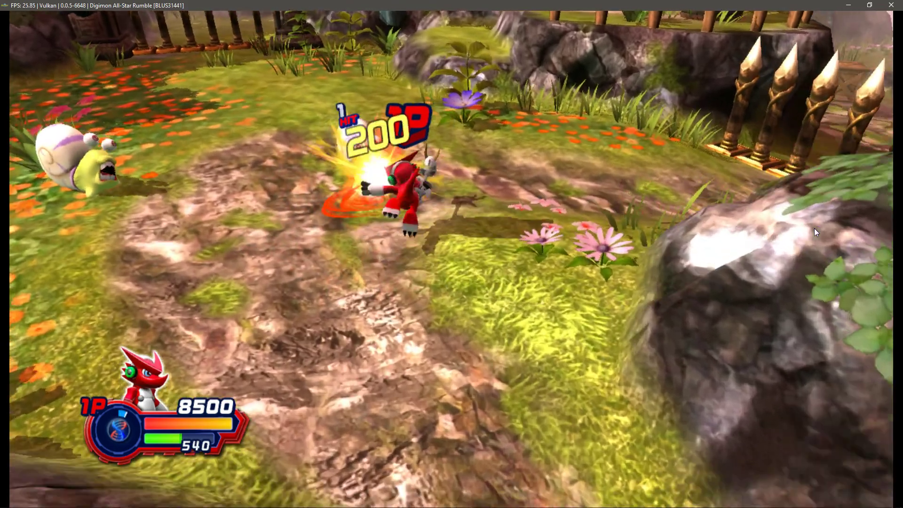
key(z)
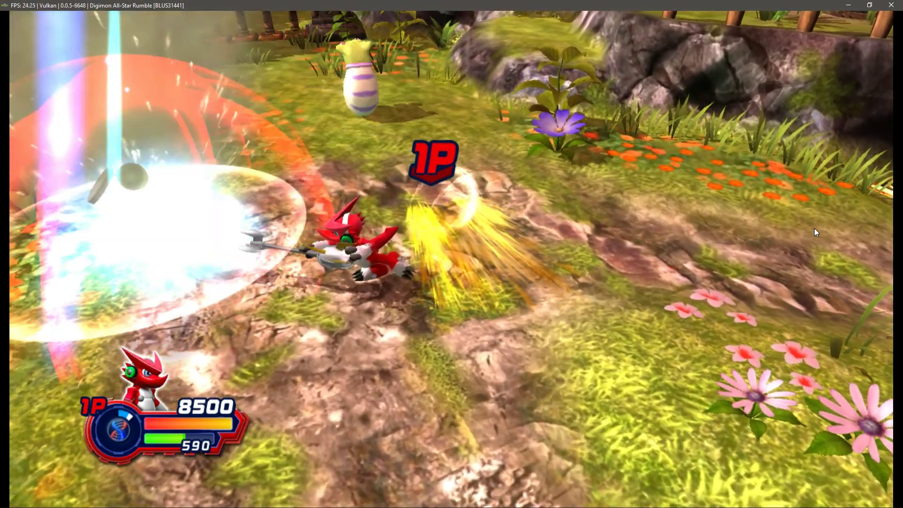
key(x)
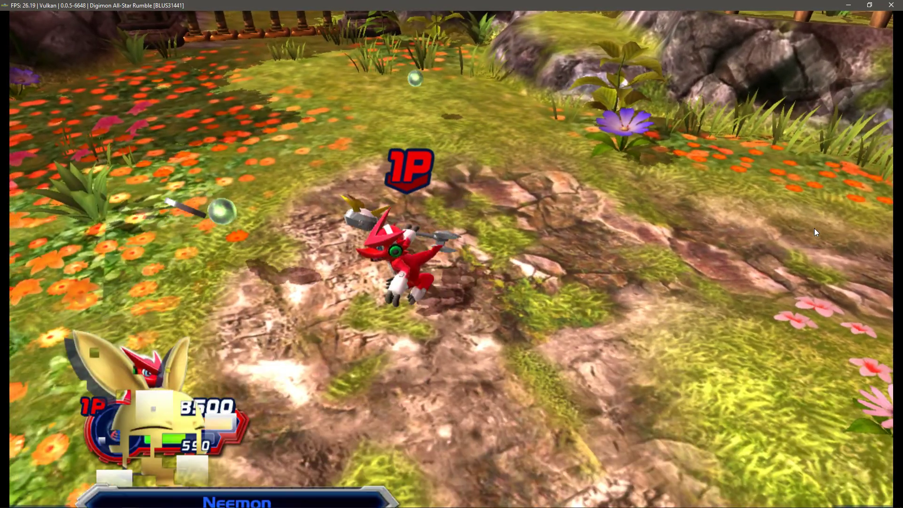
key(w)
key(x)
key(d)
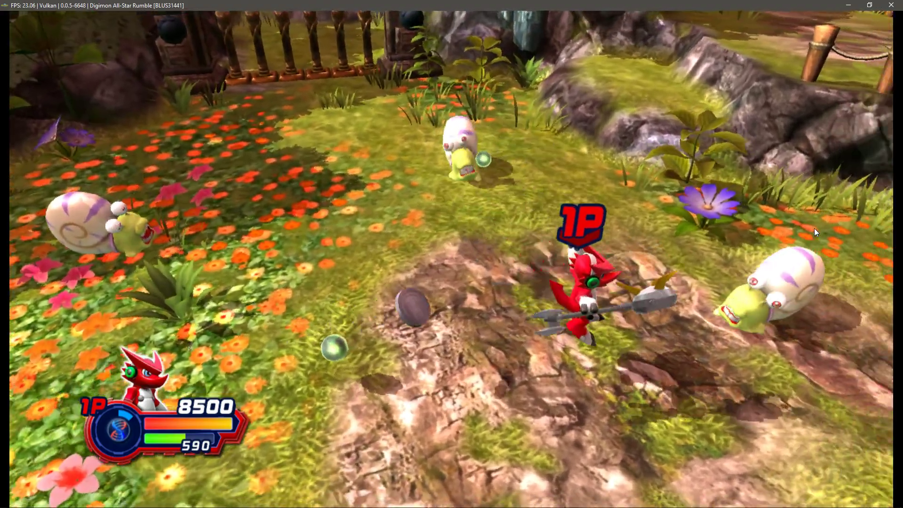
key(z)
key(z)
key(c)
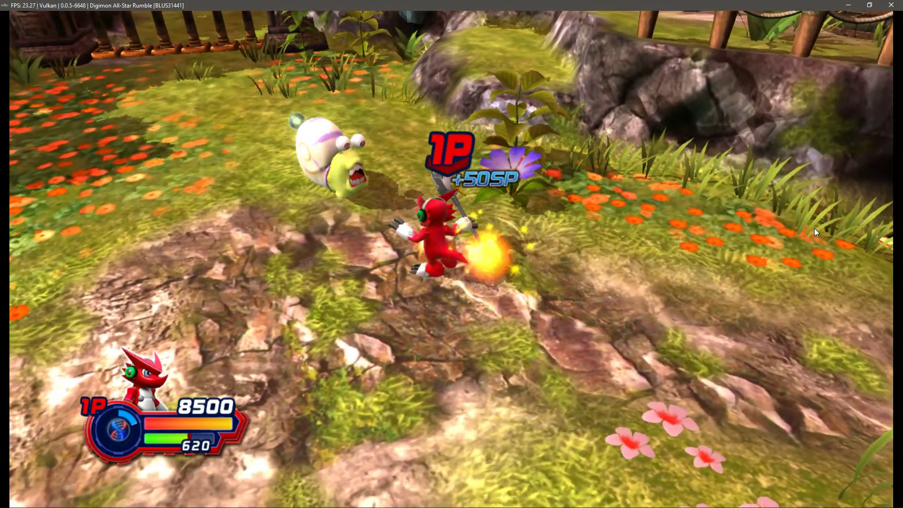
key(a)
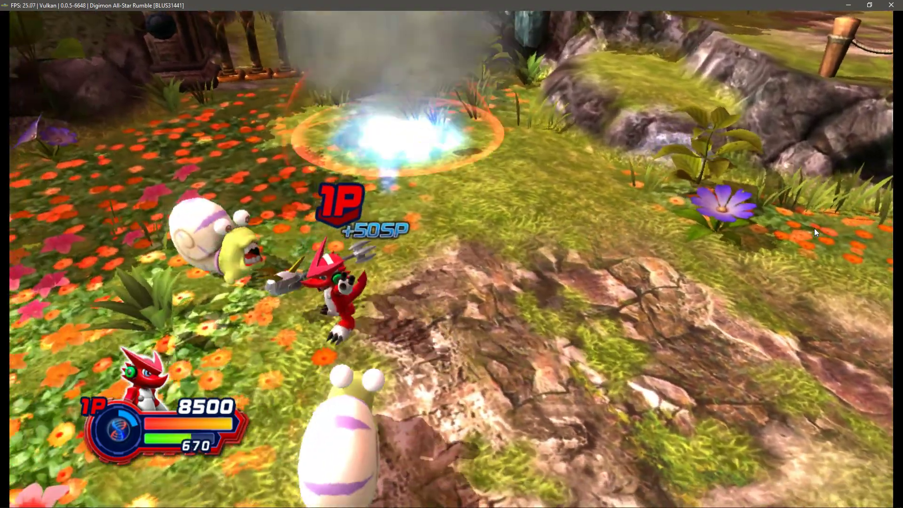
key(z)
key(a)
key(z)
key(z)
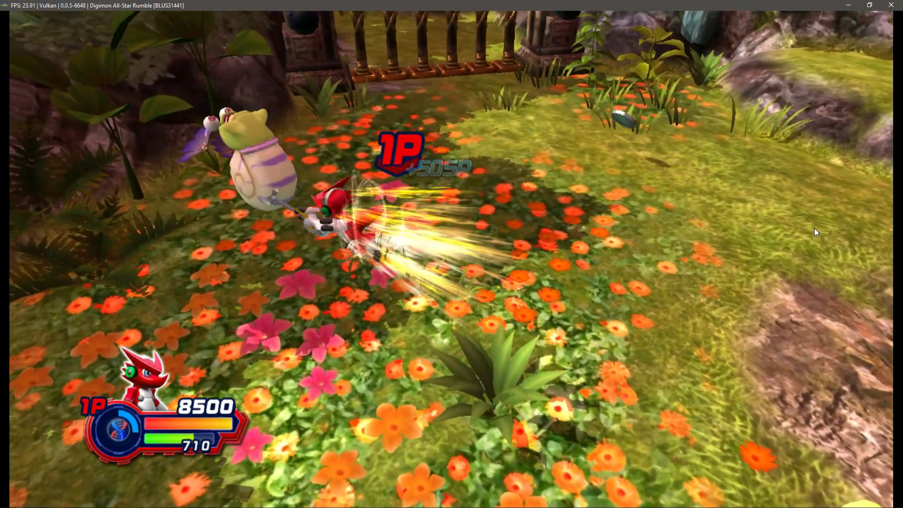
key(d)
key(s)
key(z)
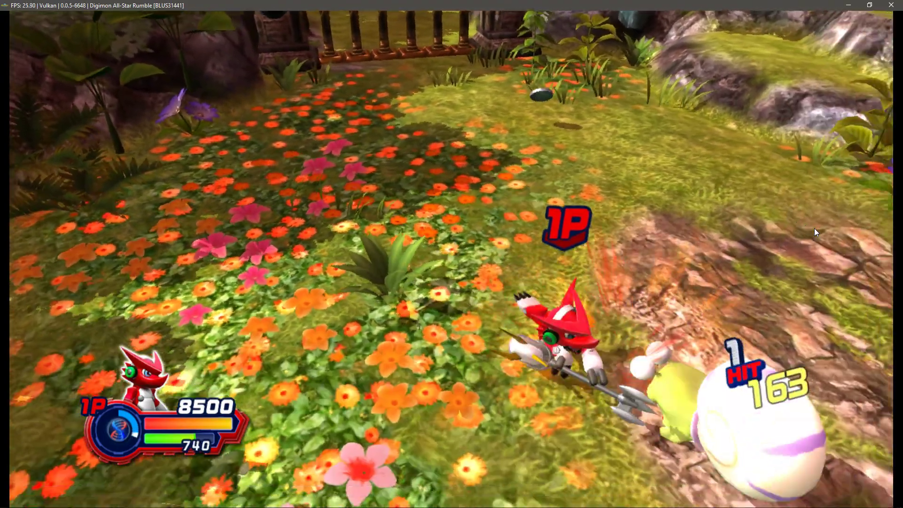
key(d)
key(z)
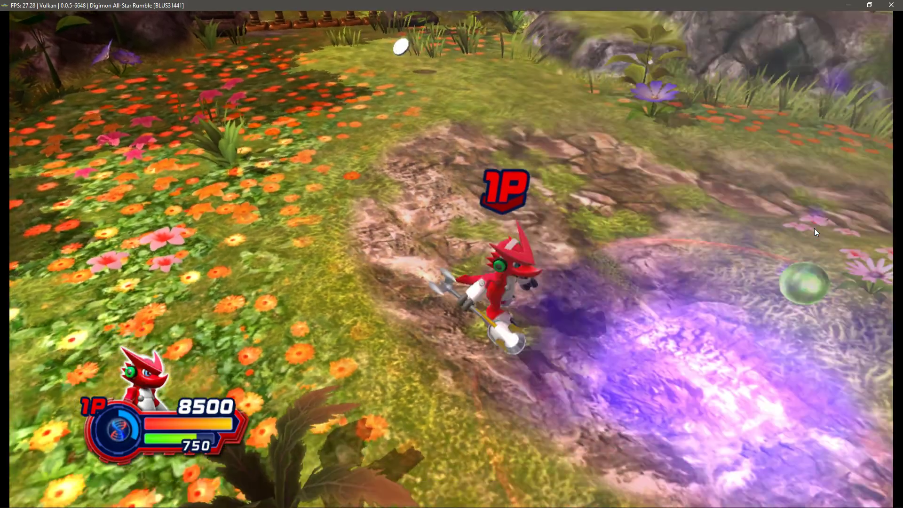
- Move the Digimon across the meadow and turn the view toward the spiked gate between the stone pillars
key(w)
key(d)
key(w)
key(w)
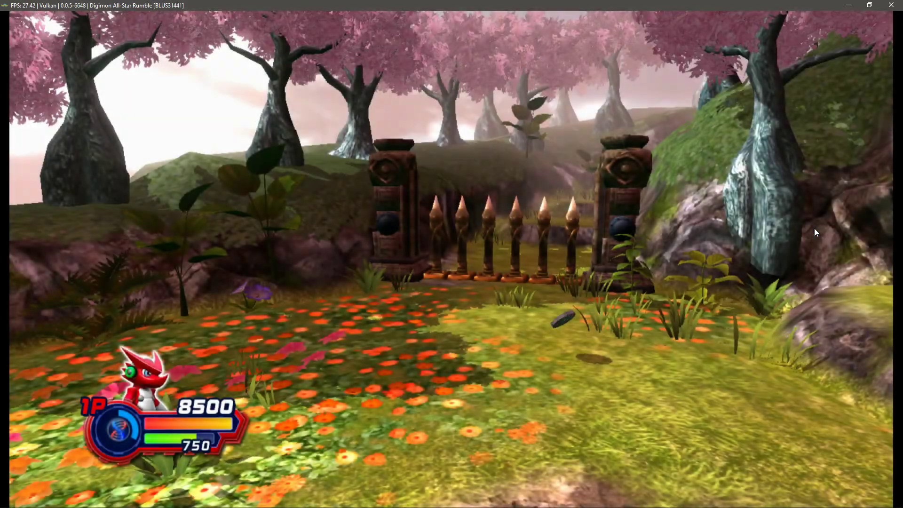
- Restore the Digimon All-Star Rumble window from maximized and close the game
click(871, 6)
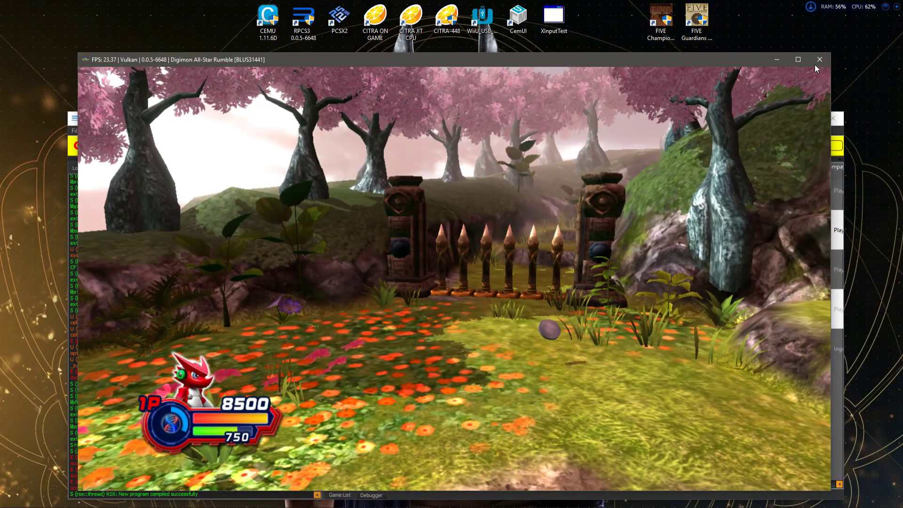
key(alt+F4)
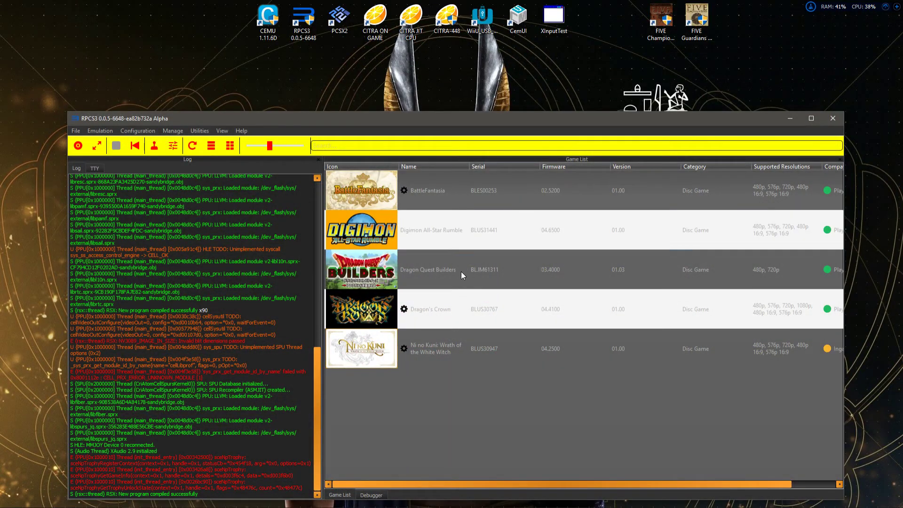
- Boot Dragon Quest Builders from the game list and maximize its window
right_click(462, 264)
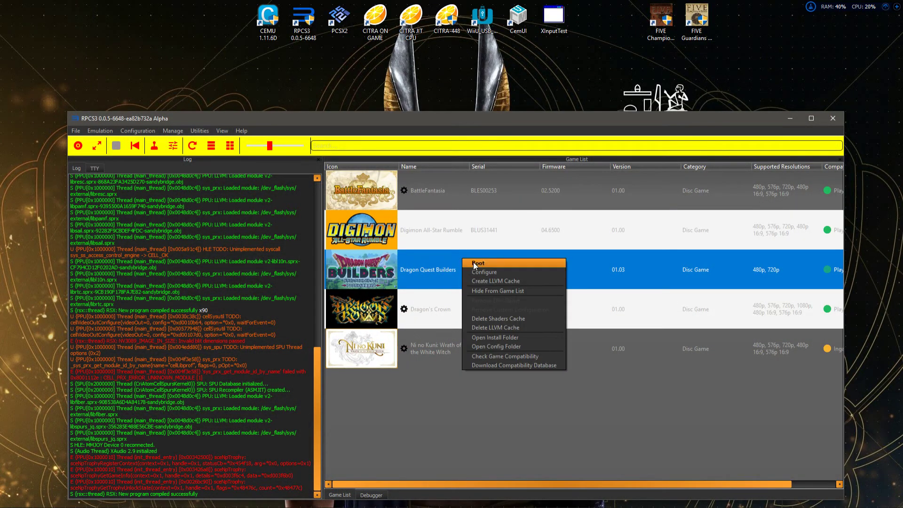
click(475, 262)
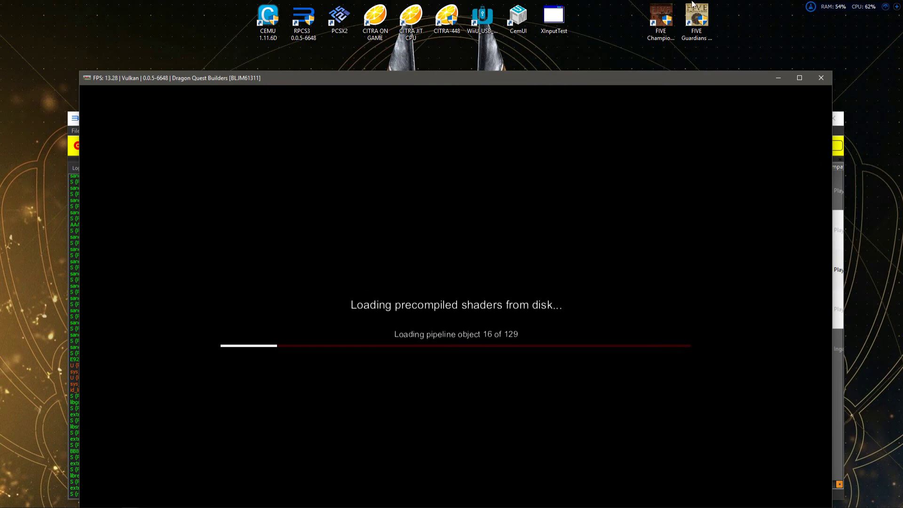
click(800, 78)
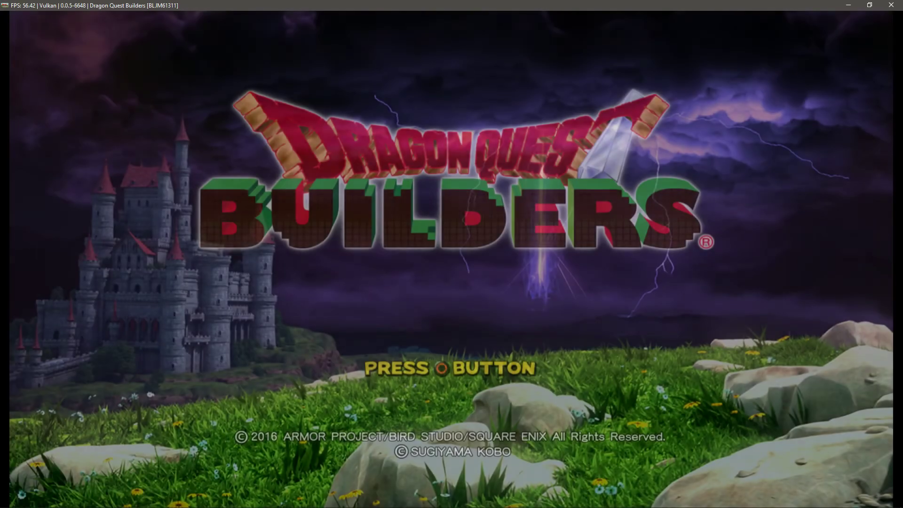
- Proceed past the Dragon Quest Builders title screen and switch between the Chapter 1: Cantlin and Settings entries
key(Return)
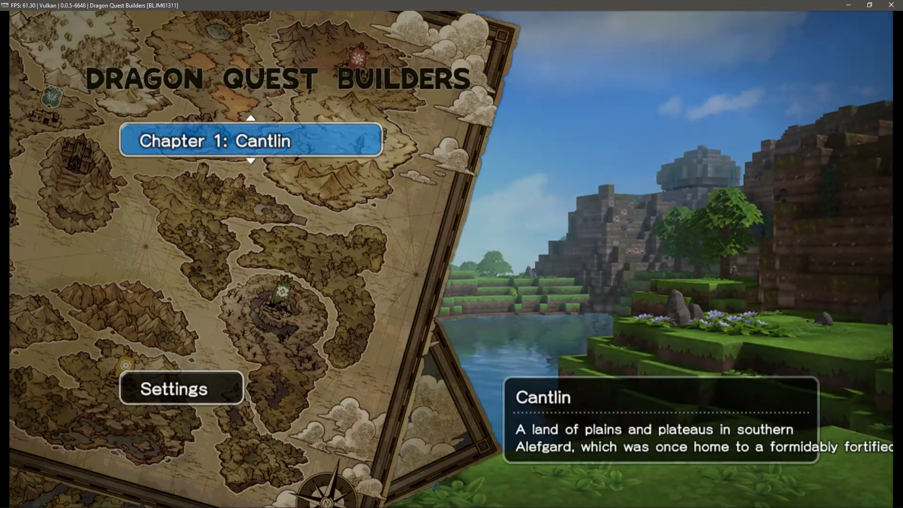
key(Down)
key(Up)
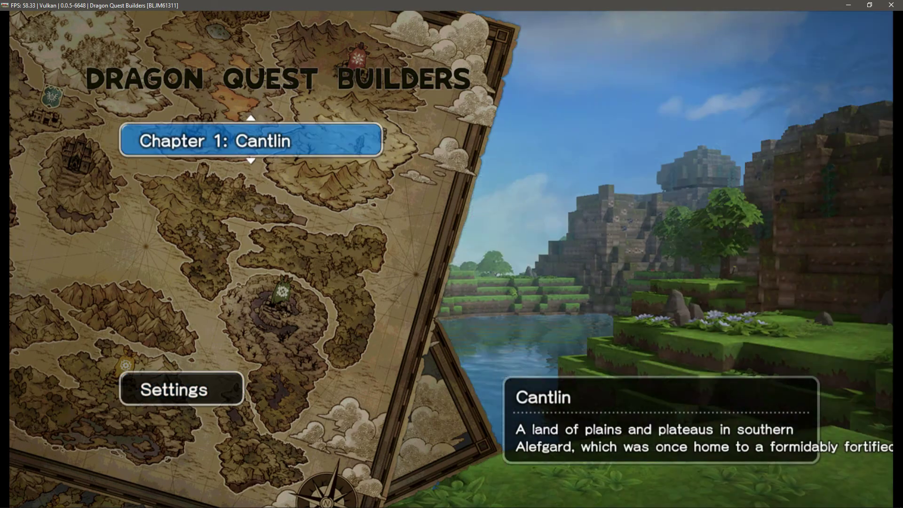
key(Down)
key(Up)
key(Down)
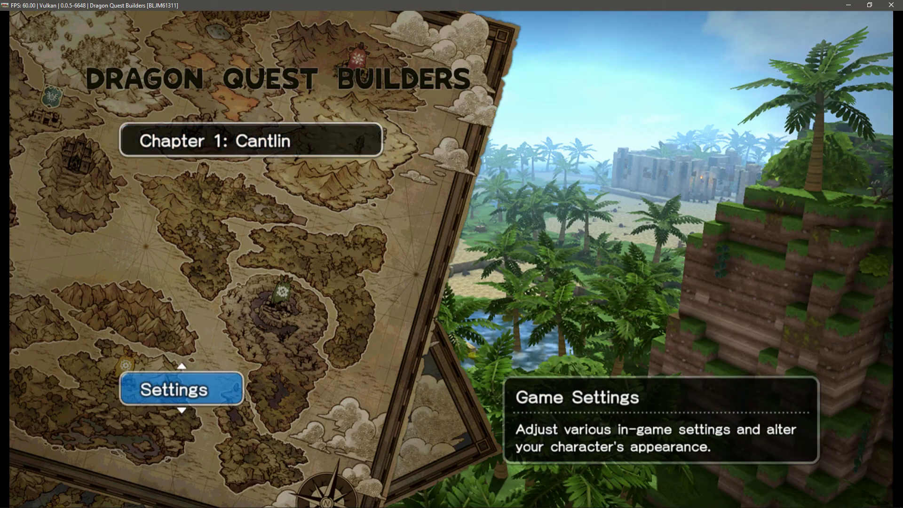
key(Up)
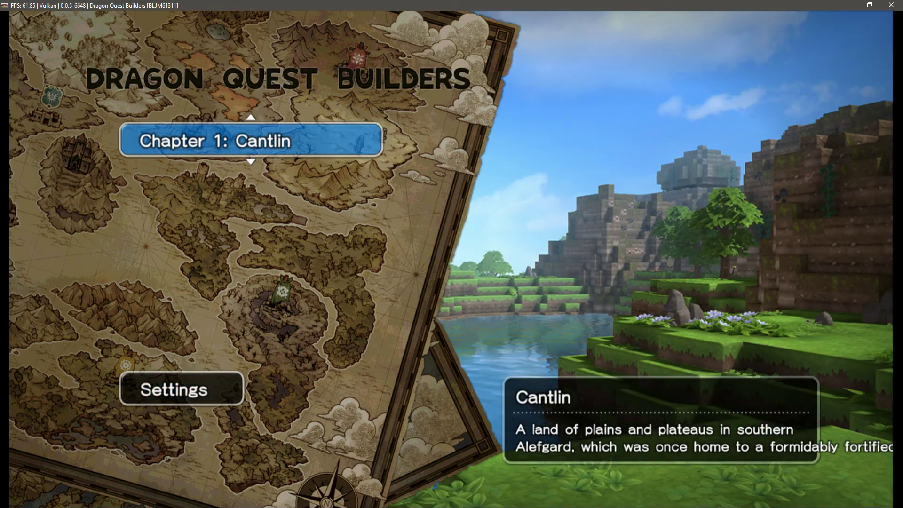
key(Down)
key(Up)
- Choose Load Save for Chapter 1: Cantlin and load the Cantlin 01 saved game
key(Return)
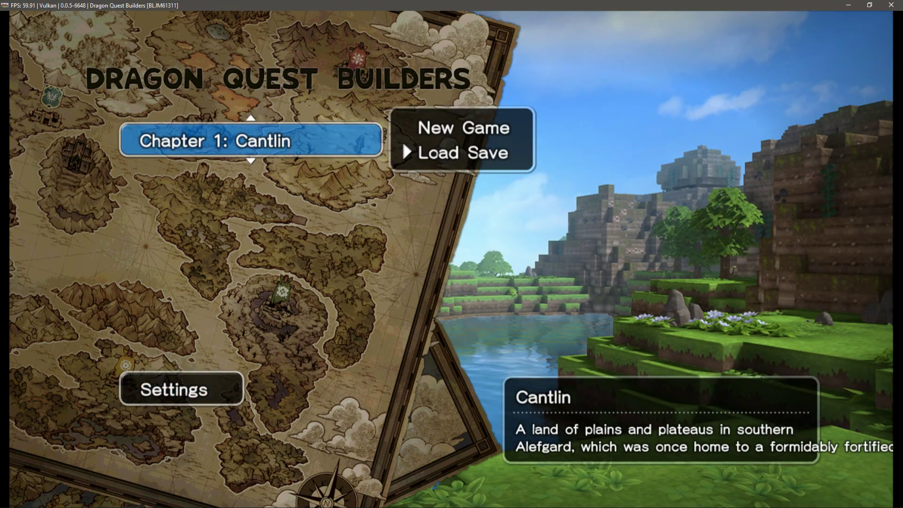
key(Return)
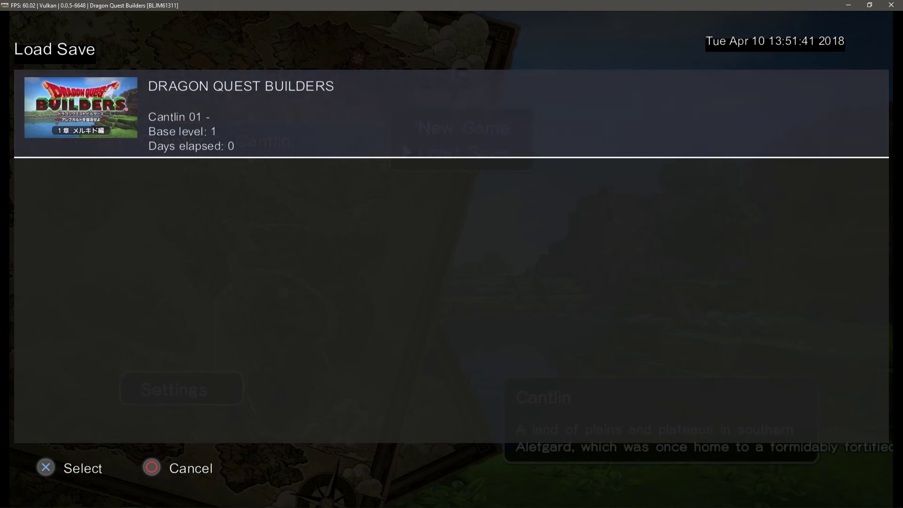
key(Return)
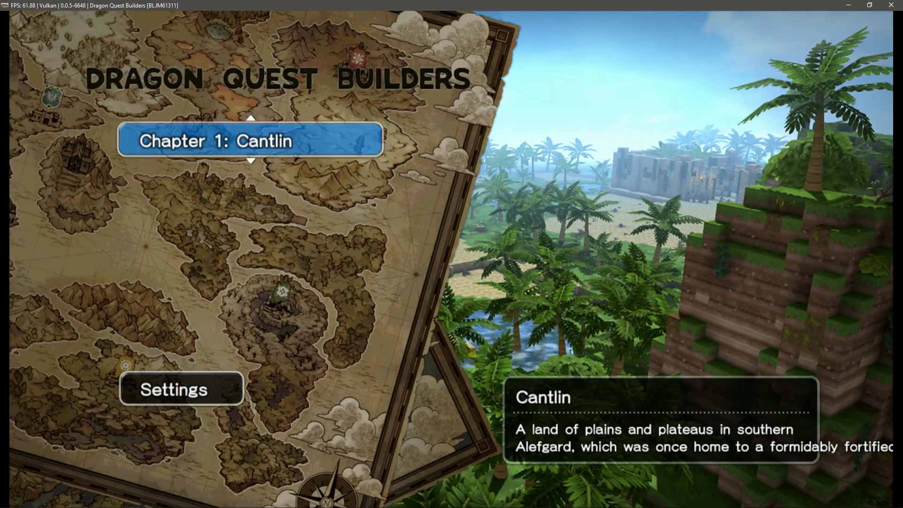
key(Return)
key(Return)
key(Return)
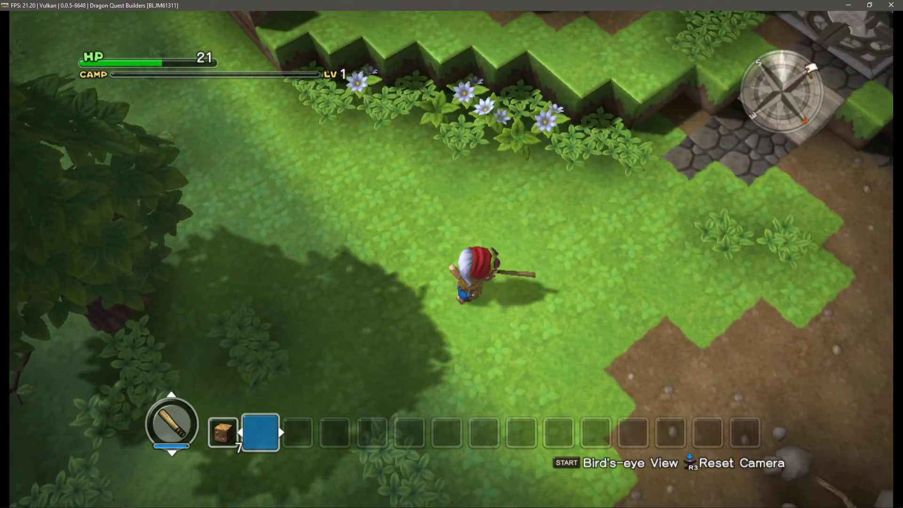
- Walk the character to the grassy ledge beside the white flowers and break its earth blocks with the club, collecting them
key(w)
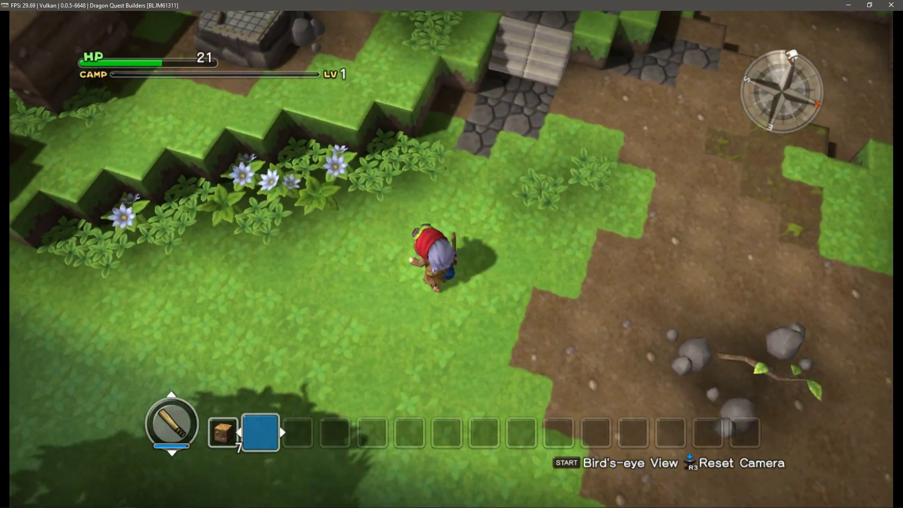
key(z)
key(z)
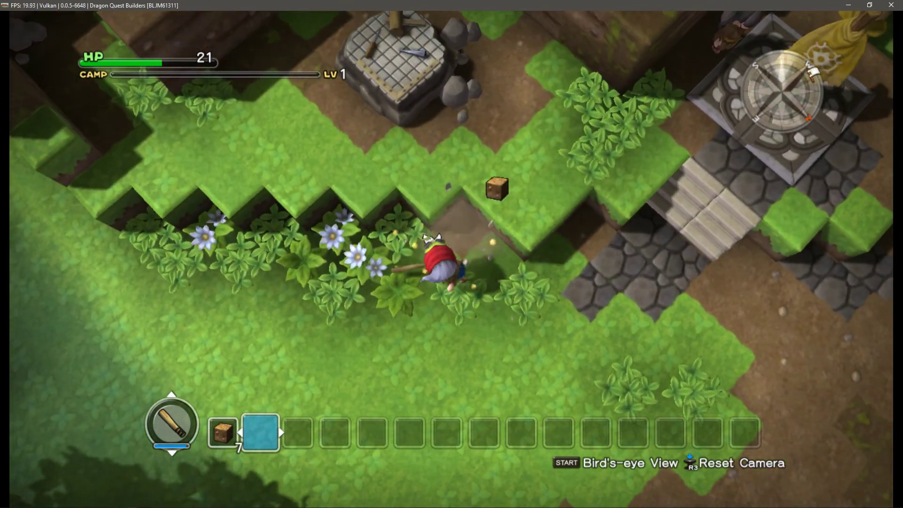
key(w)
key(z)
key(z)
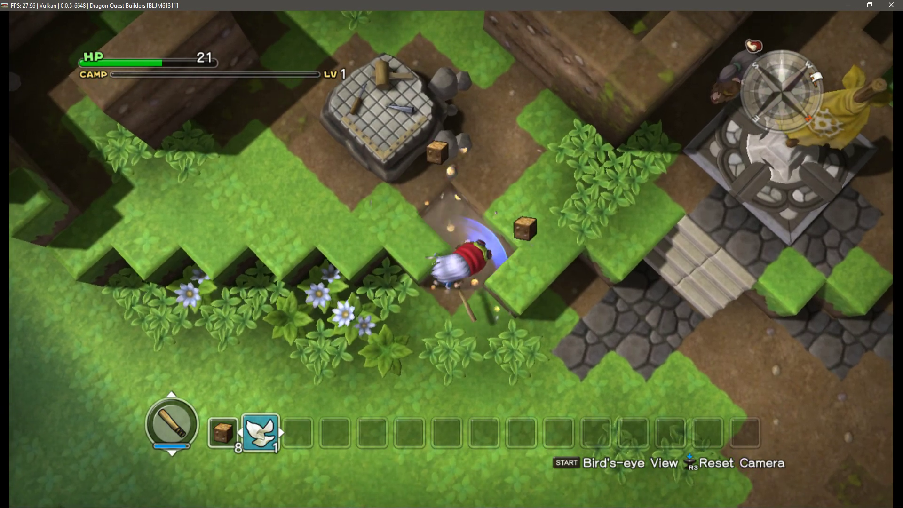
key(w)
key(d)
key(z)
key(z)
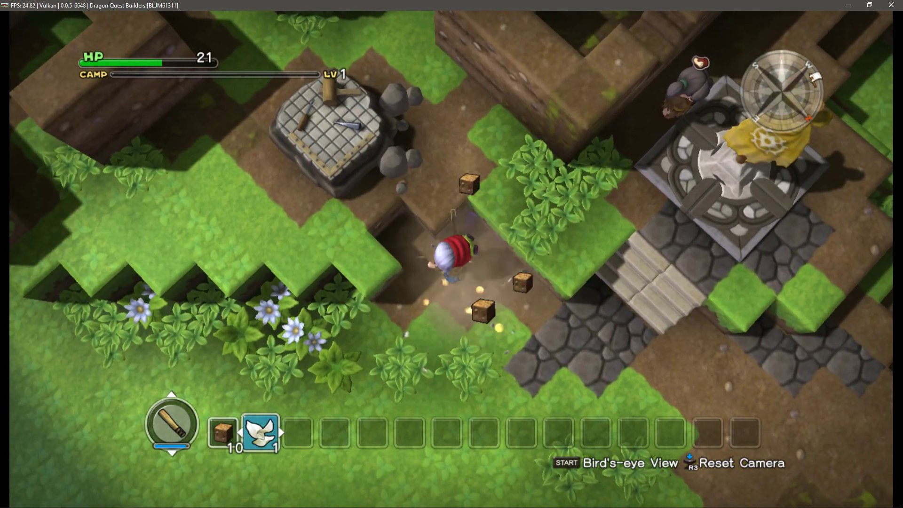
- Break and collect more earth blocks between the stone workbench and the bushes near the banner
key(d)
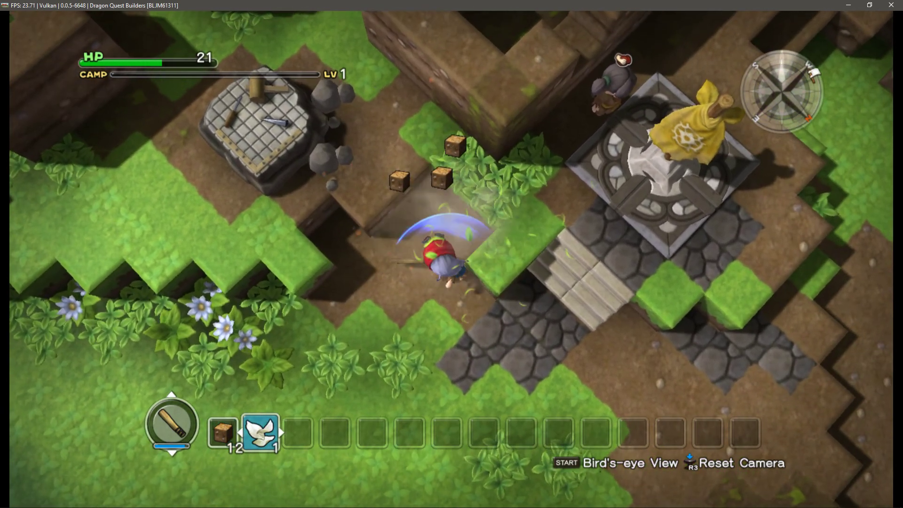
key(w)
key(z)
key(z)
key(z)
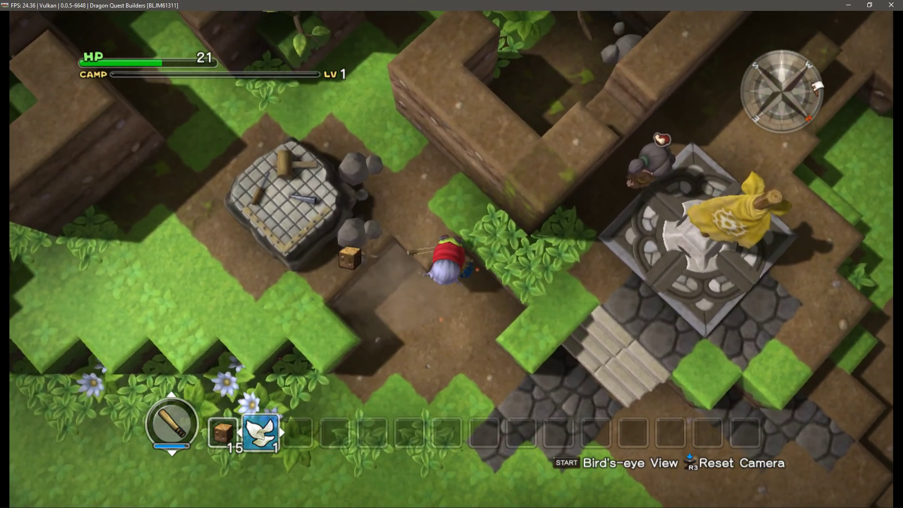
key(z)
- Walk the character back out toward the open grass and swing the camera to a ground-level view of her
key(w)
key(s)
key(a)
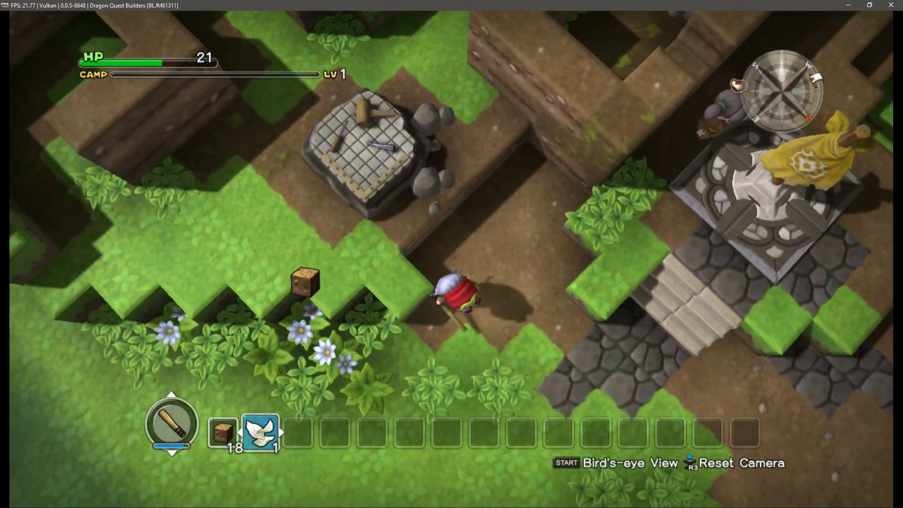
key(s)
key(Home)
key(a)
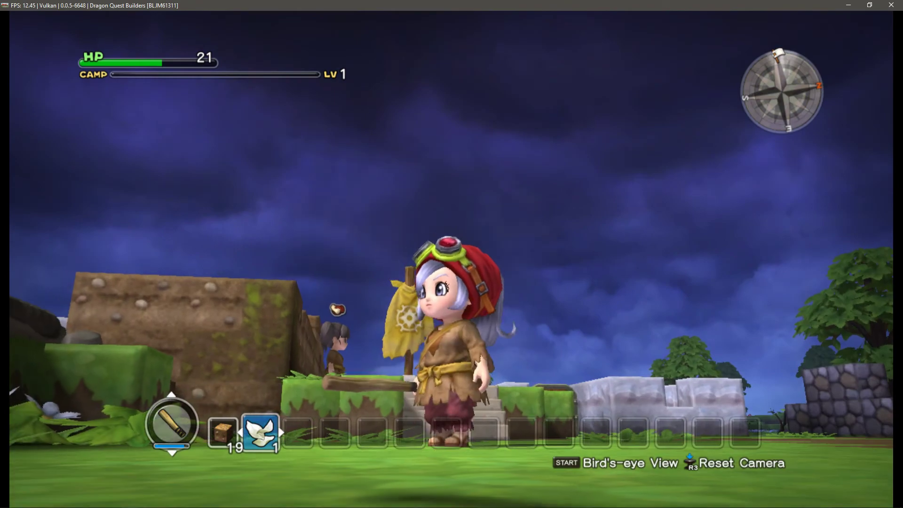
- Restore the Dragon Quest Builders window from maximized and close the game
click(868, 6)
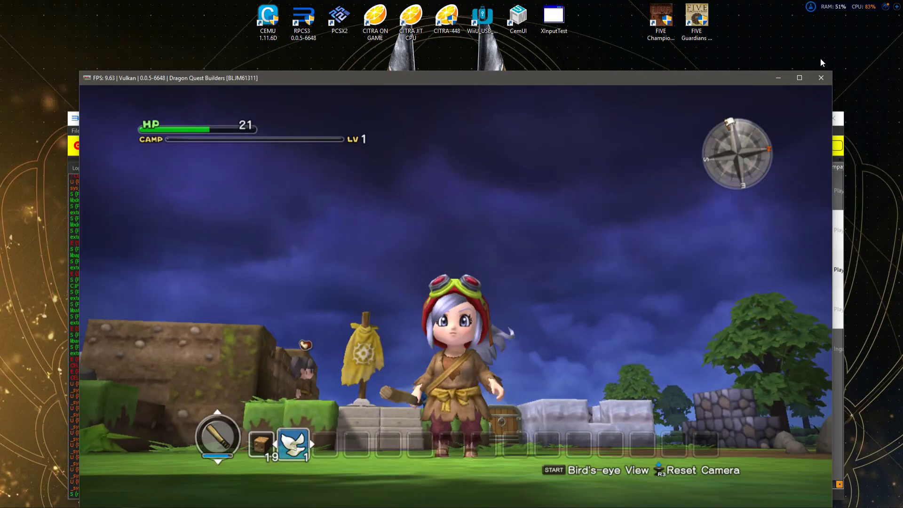
click(822, 76)
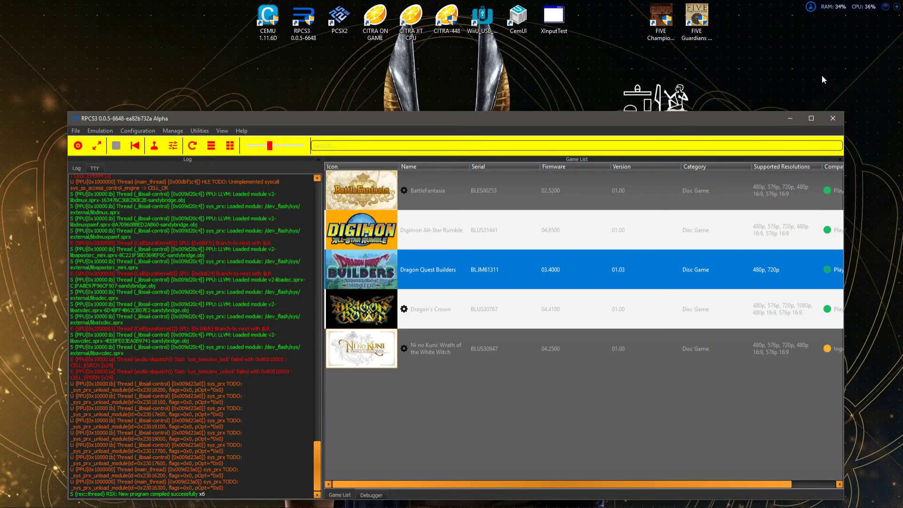